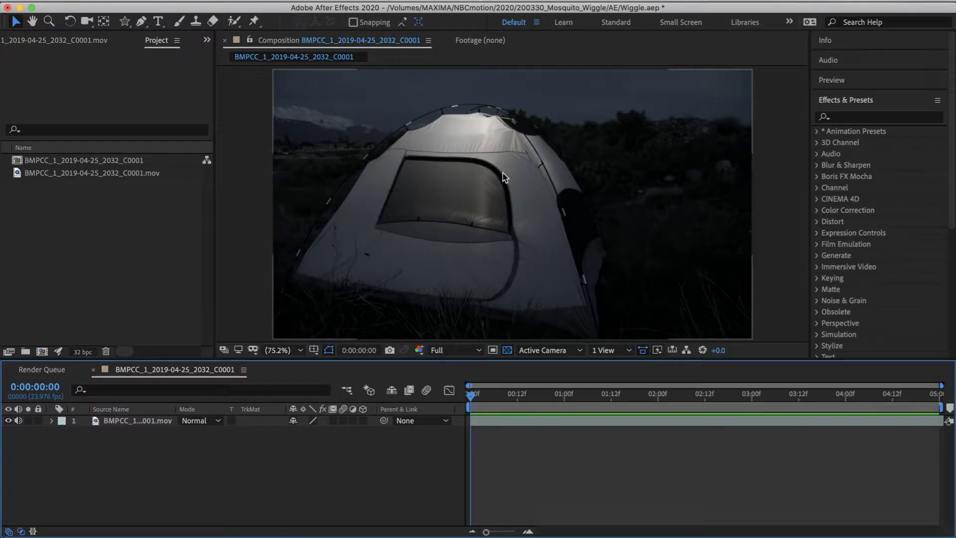
Step: Preview the tent footage, then create a full-frame ellipse shape layer with the Ellipse Tool
left_click_drag(506, 391, 468, 393)
left_click_drag(124, 22, 160, 53)
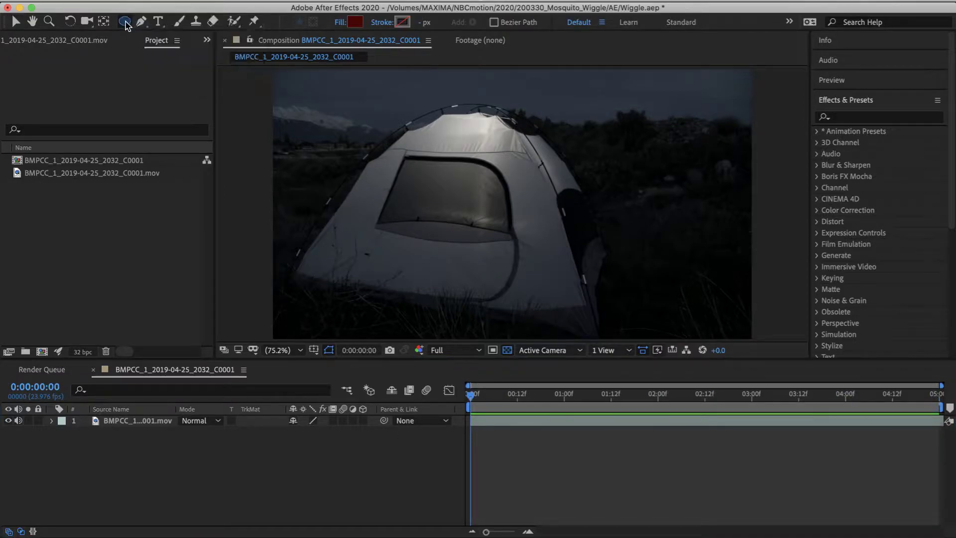
double_click(124, 22)
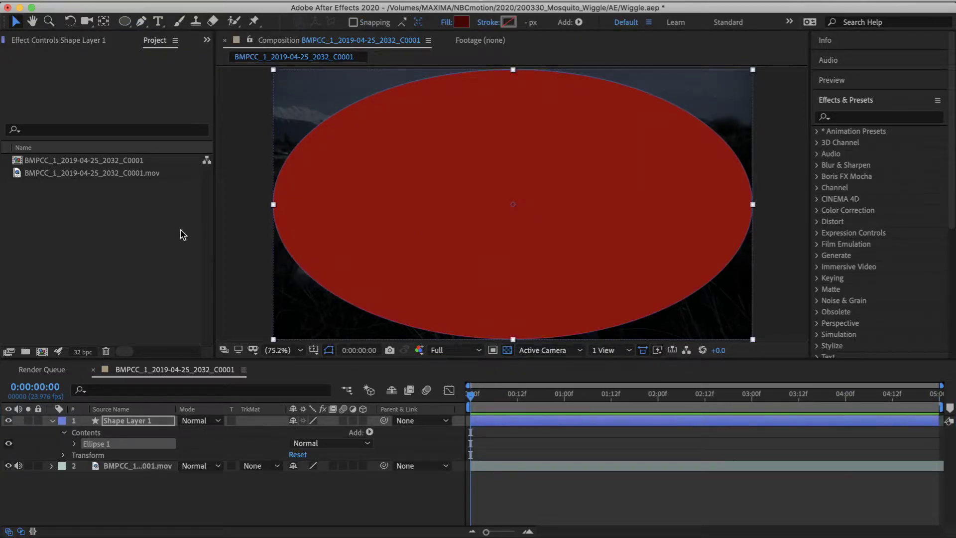
Step: Change the ellipse's fill colour from red to dark grey
left_click(73, 445)
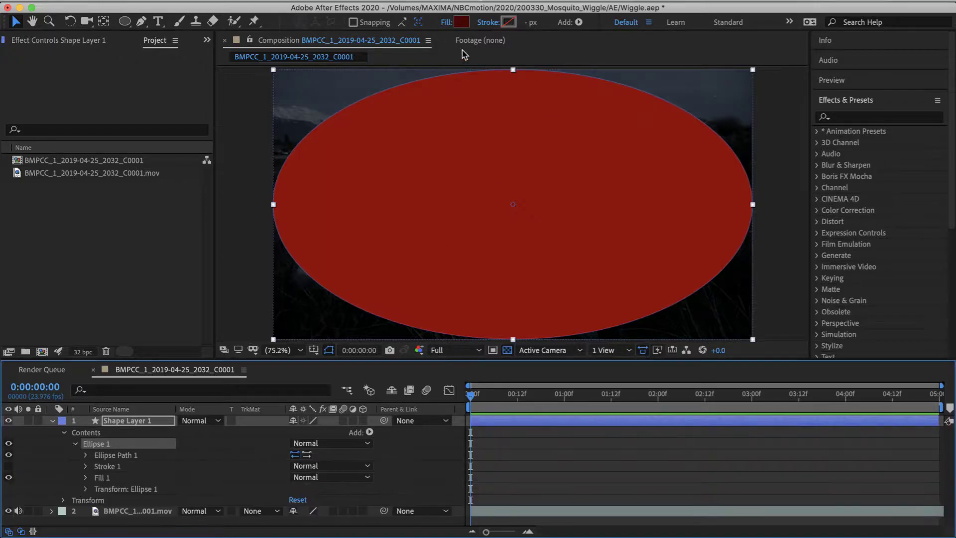
left_click(463, 22)
mouse_move(107, 148)
left_mouse_down()
mouse_move(21, 162)
mouse_move(13, 228)
left_mouse_up()
left_click(317, 93)
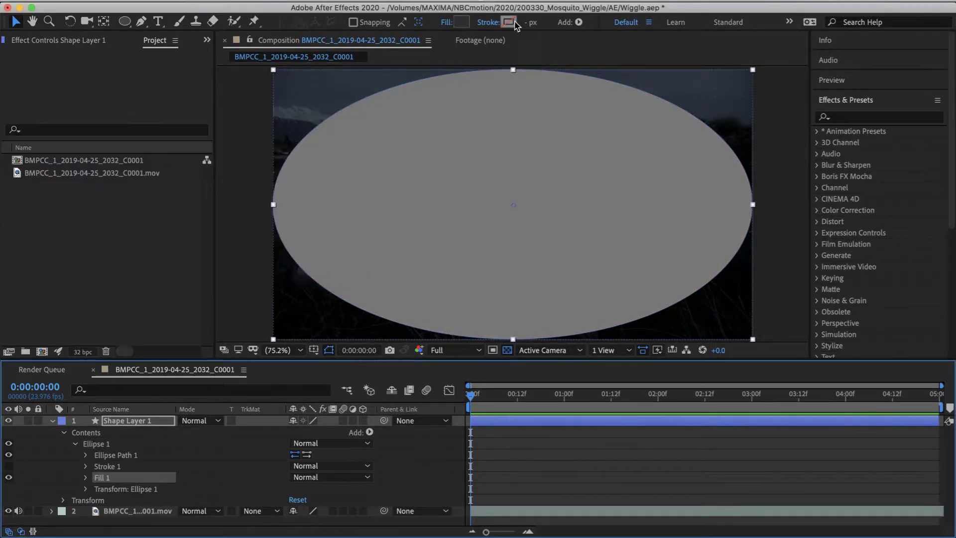
Step: Unlink the ellipse path Size and set it to 8 by 8
left_click(86, 456)
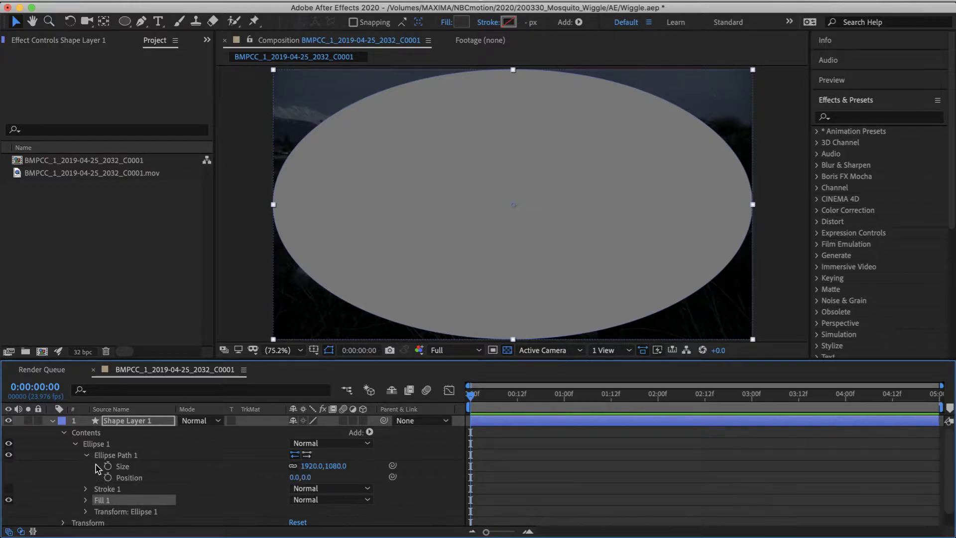
left_click(293, 467)
left_click(309, 466)
type("8")
key("Tab")
type("8")
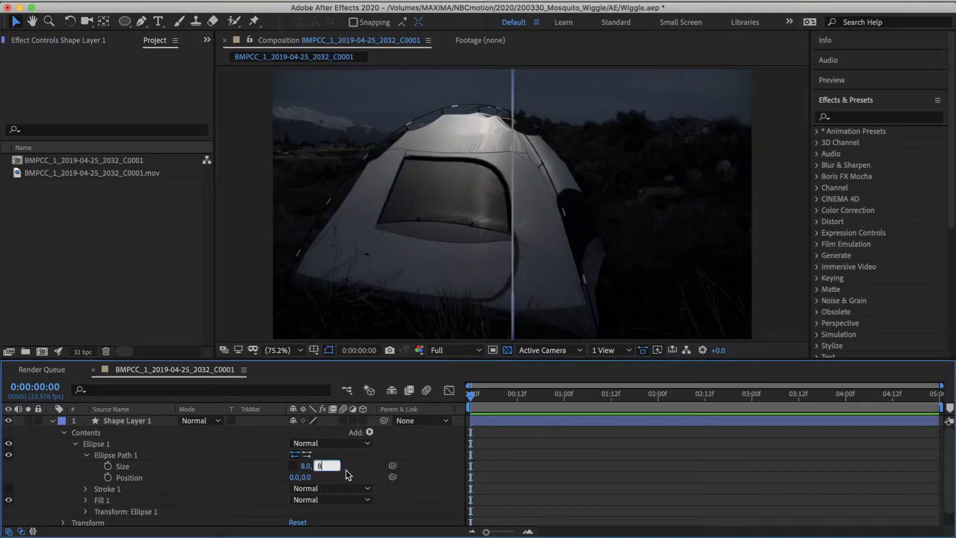
key("Return")
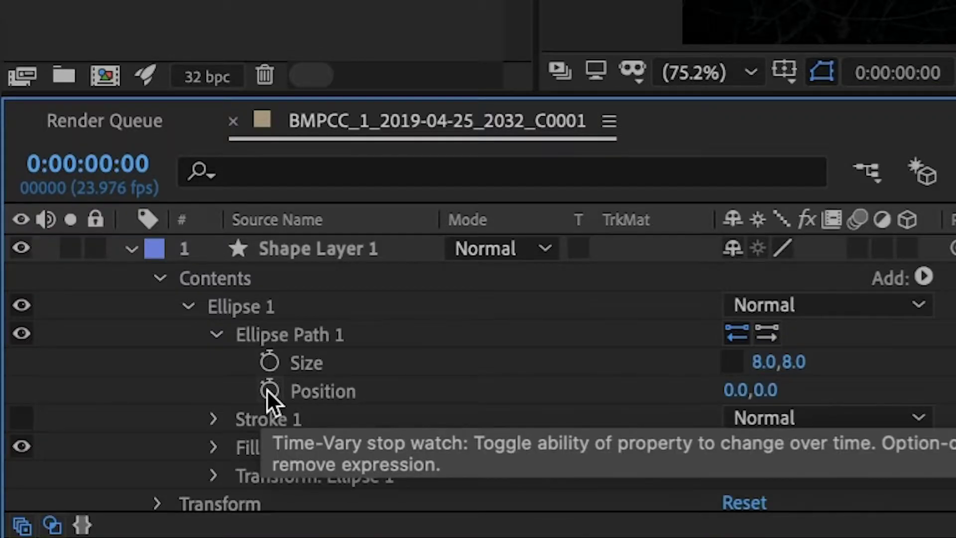
Step: Add a wiggle(12,50) expression to the ellipse path's Position
left_click(108, 477, "alt")
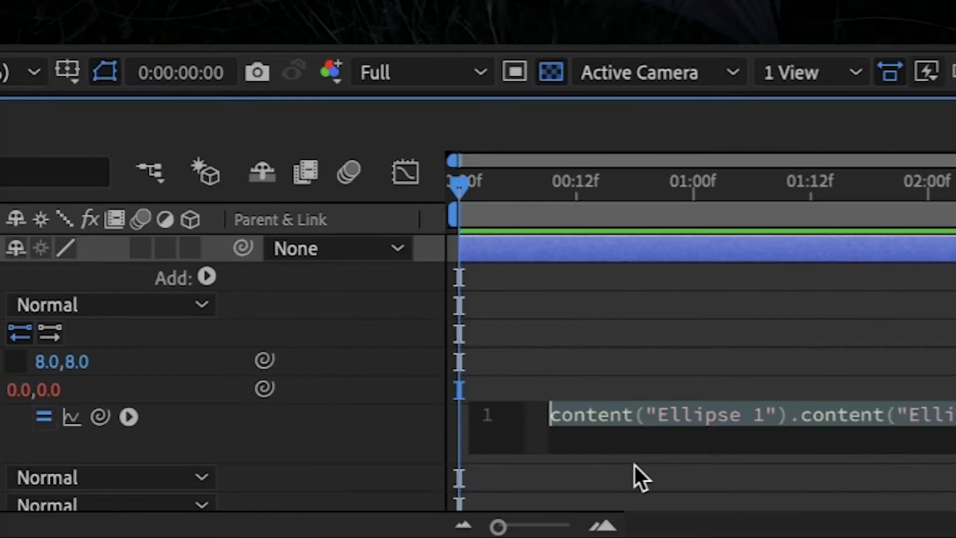
type("wiggle")
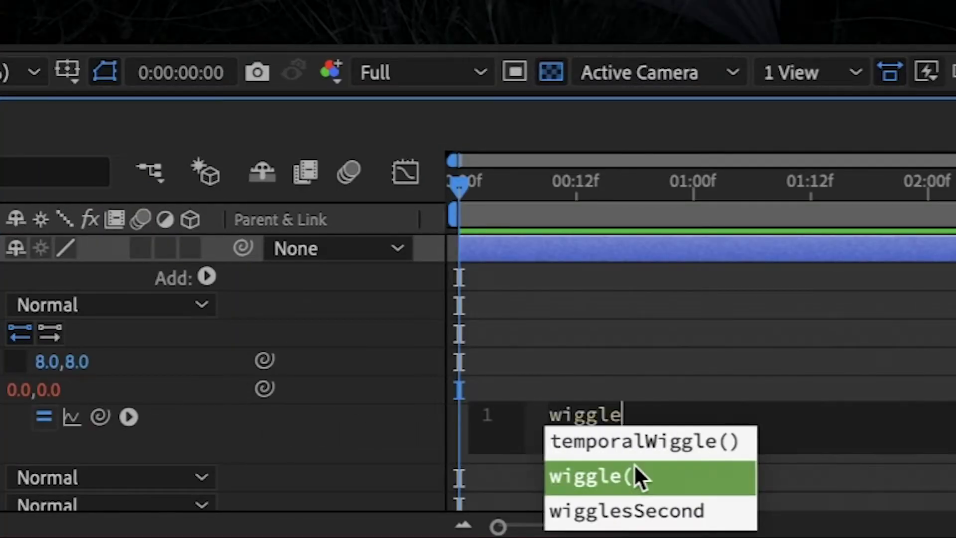
left_click(635, 466)
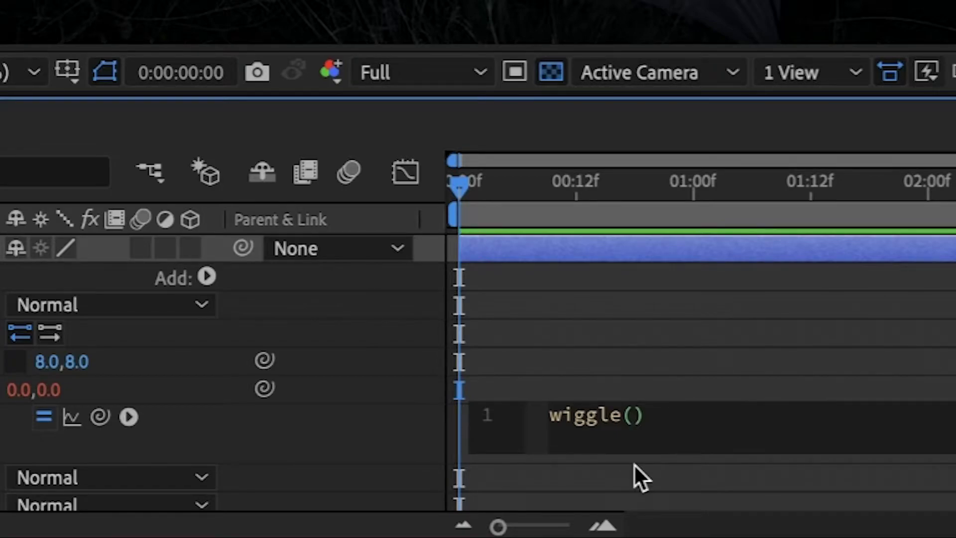
type("12,")
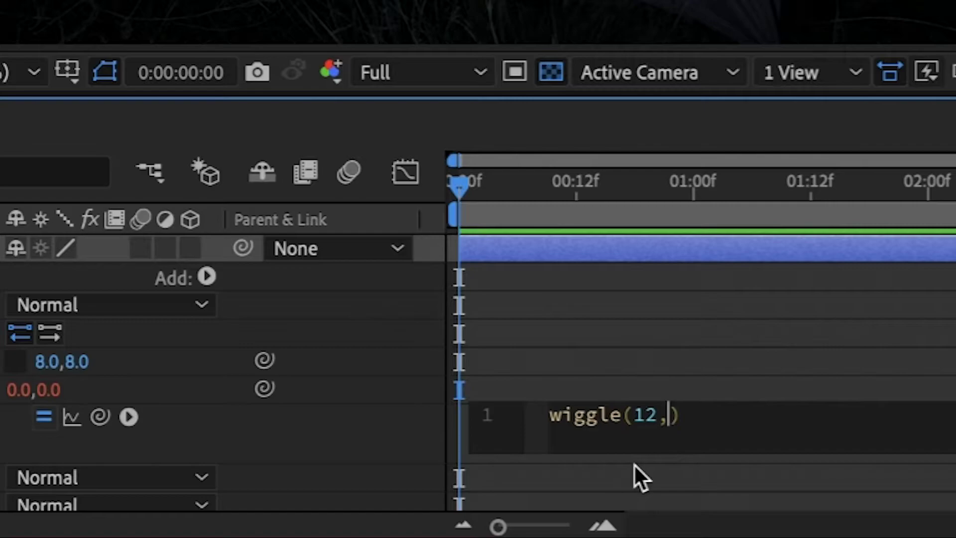
type("50")
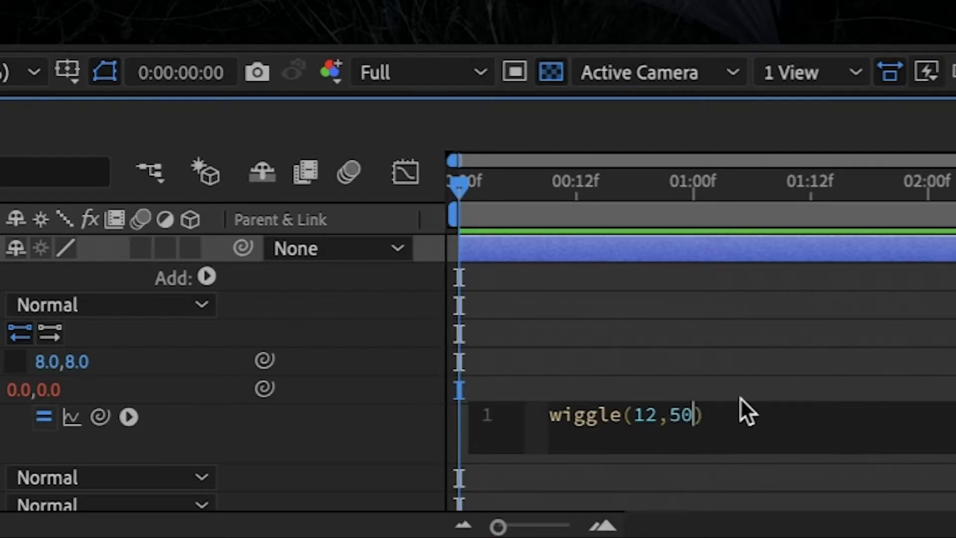
left_click(731, 377)
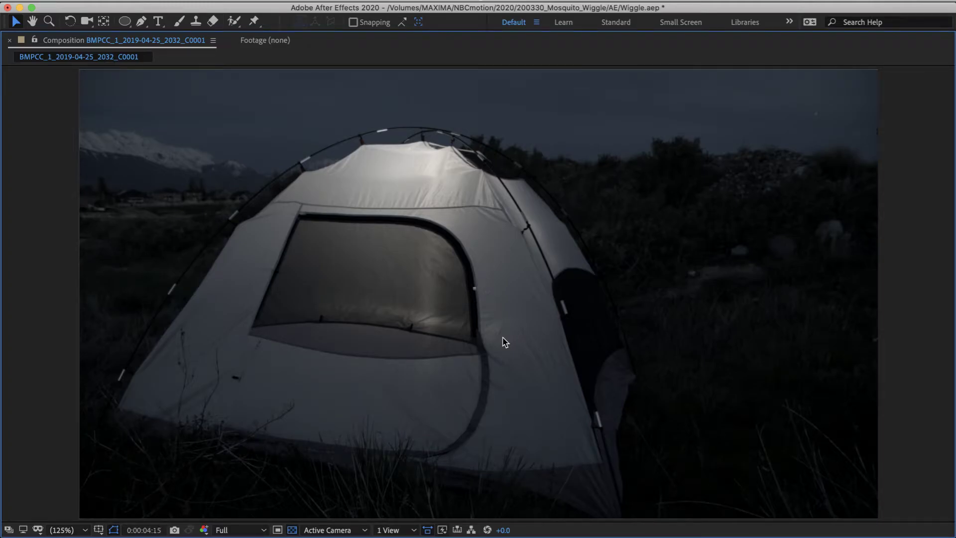
Step: Restore the full workspace from the enlarged viewer and reopen the wiggle(12,50) expression
key("grave")
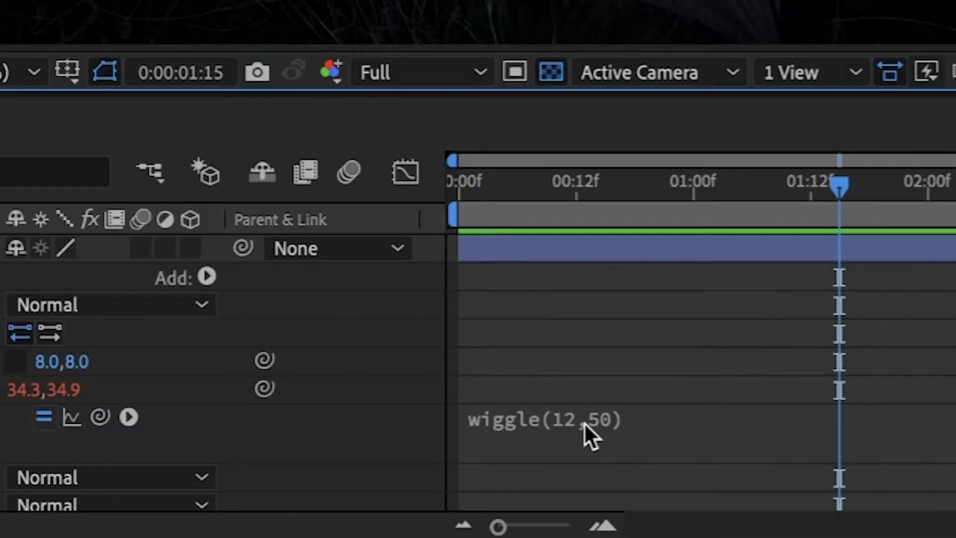
left_click(517, 489)
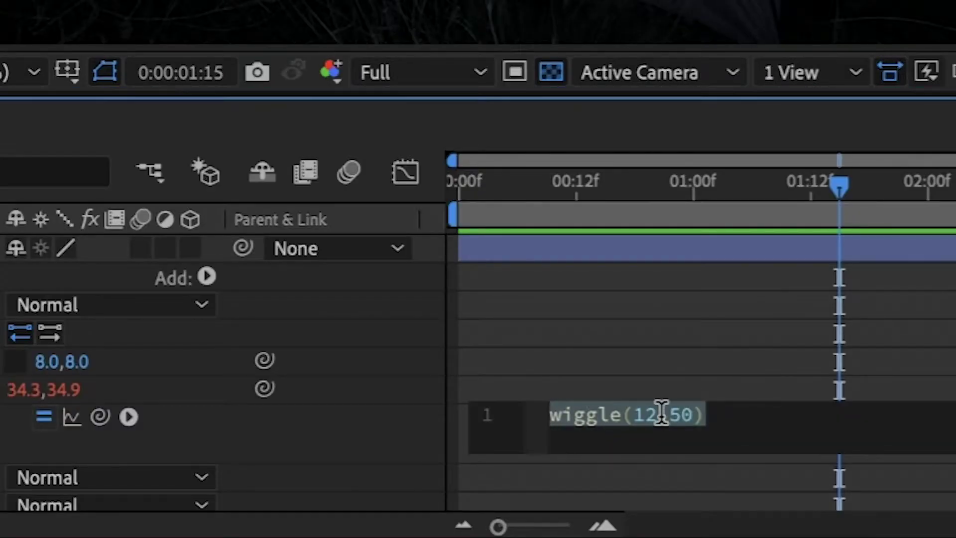
Step: Change the Position expression to wiggle(8,120) and preview it from the start
left_click(746, 412)
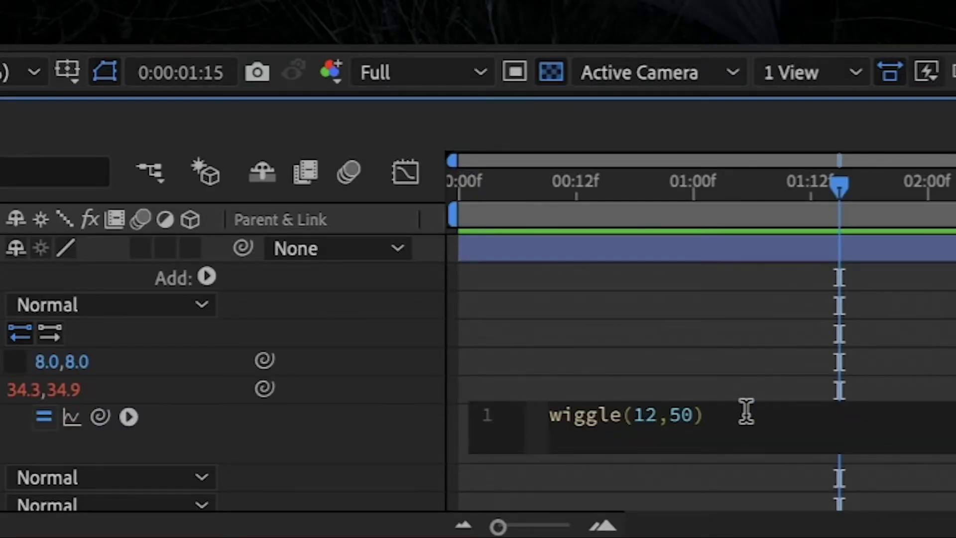
key("BackSpace")
key("BackSpace")
type("8")
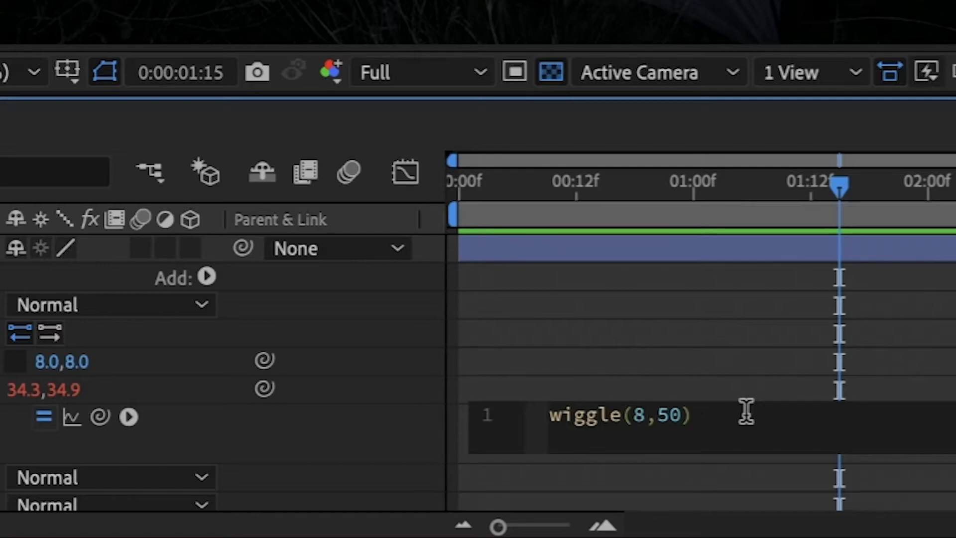
left_click(677, 426)
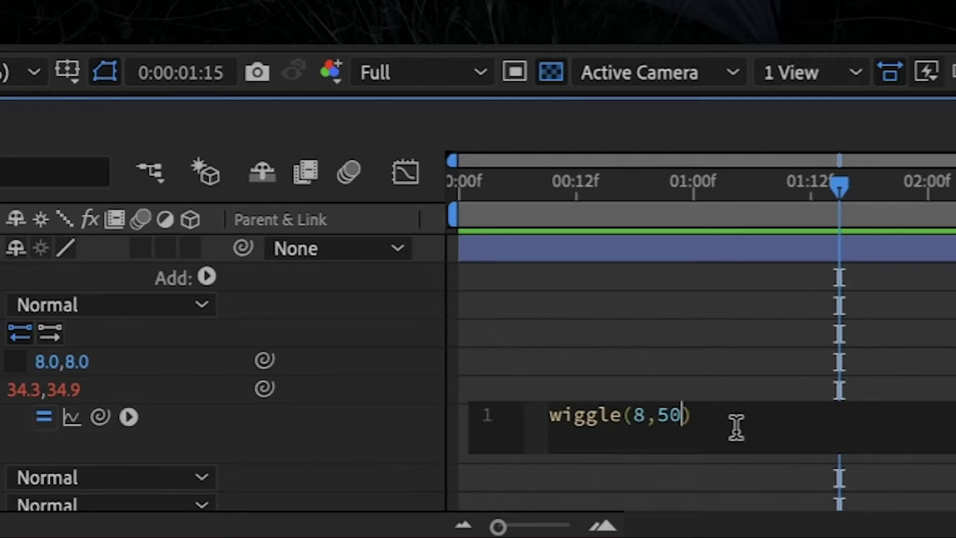
key("BackSpace")
key("BackSpace")
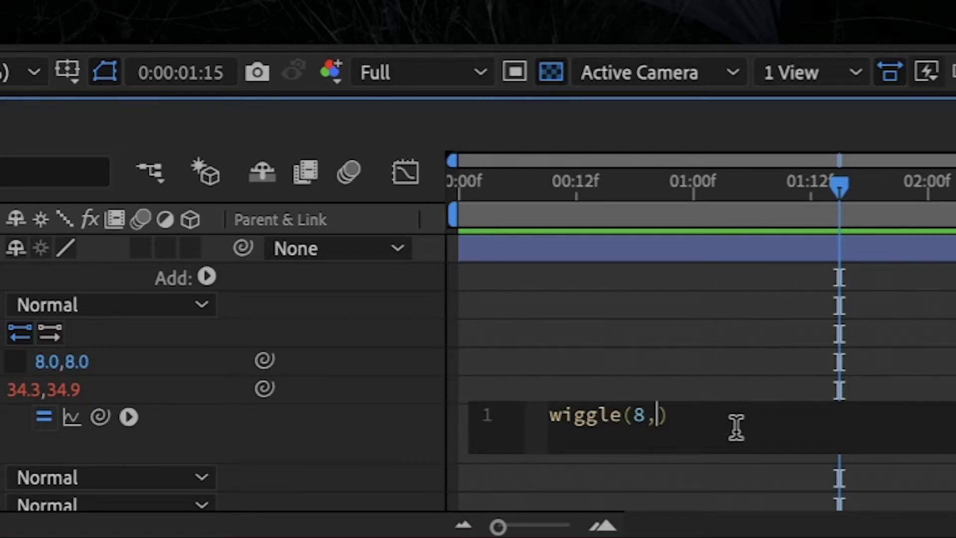
type("120")
left_click(694, 331)
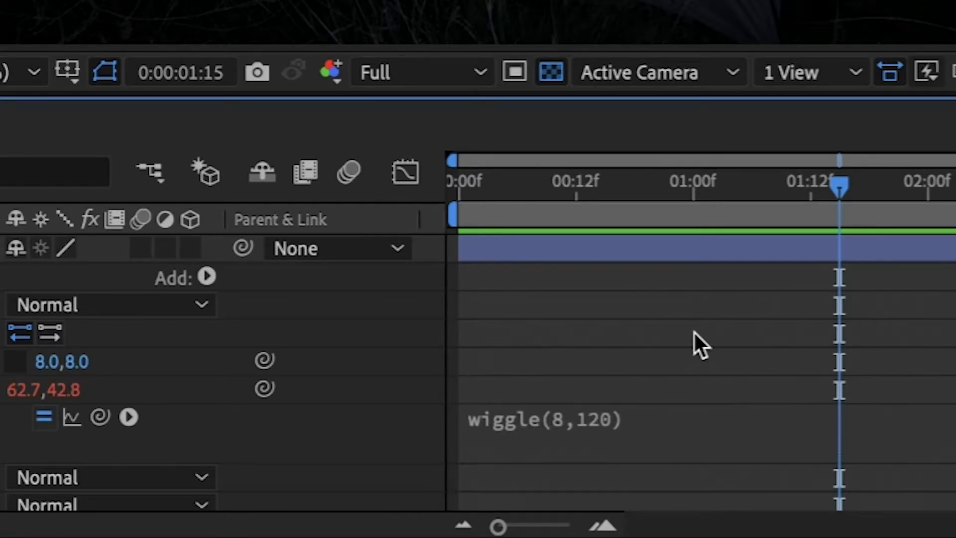
key("Home")
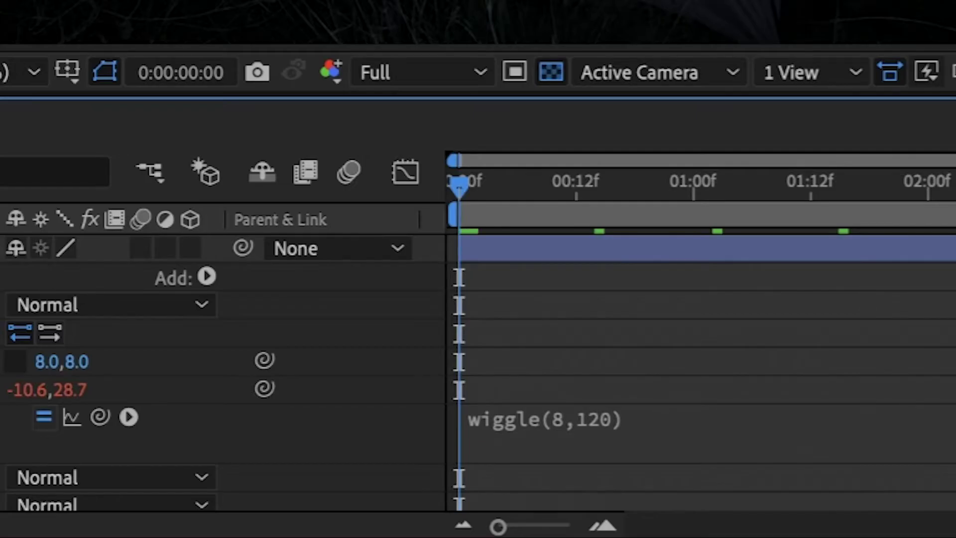
key("space")
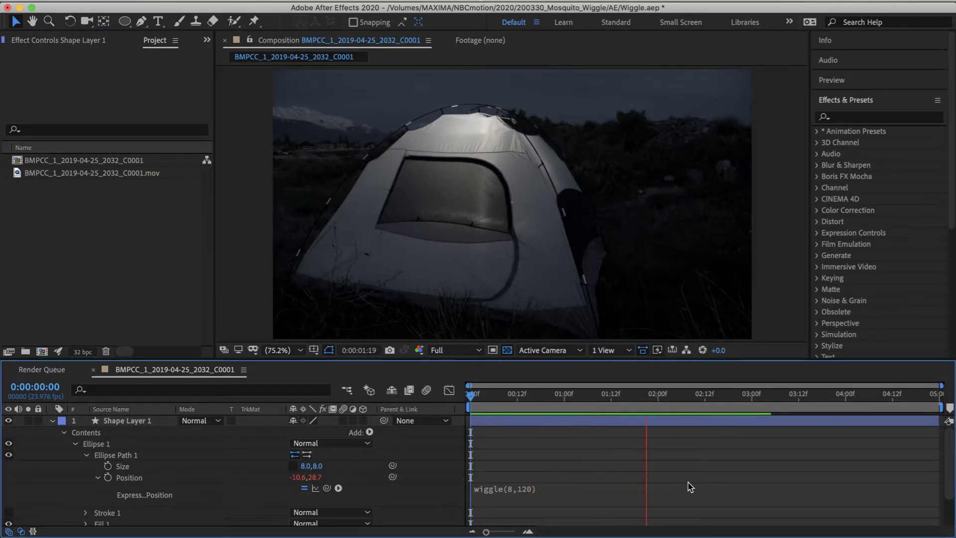
key("space")
Step: Lower the wiggle frequency to 5, making it wiggle(5,120), and preview again
left_click(513, 489)
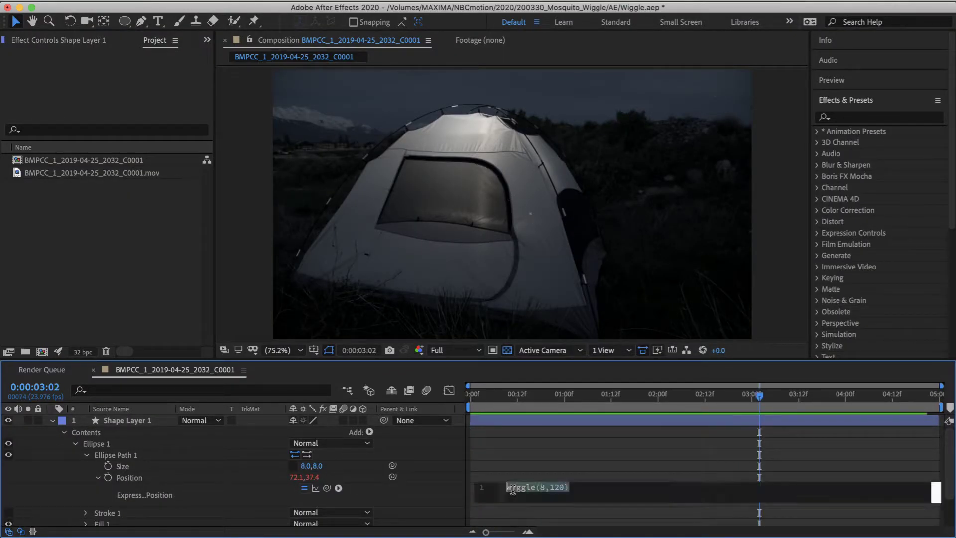
left_click(544, 486)
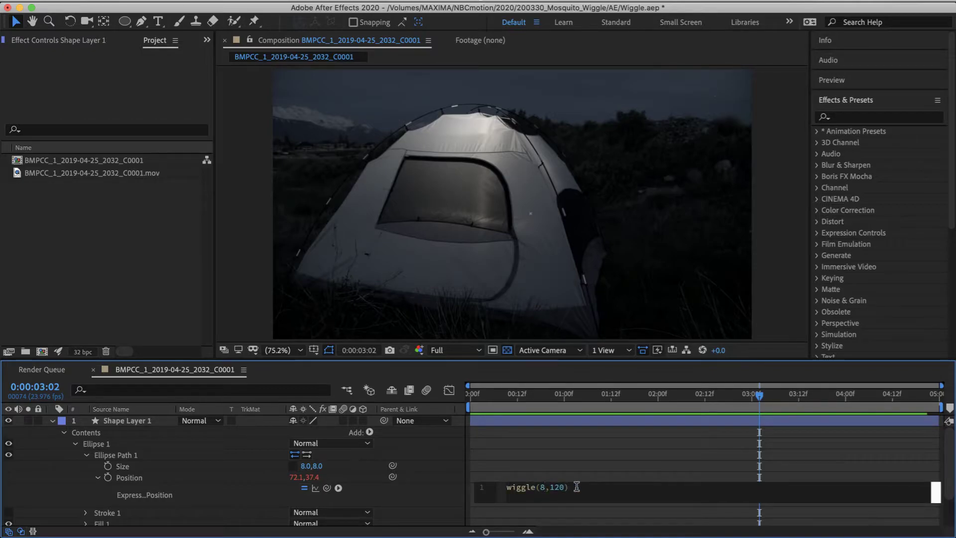
key("BackSpace")
type("5")
left_click(574, 472)
key("space")
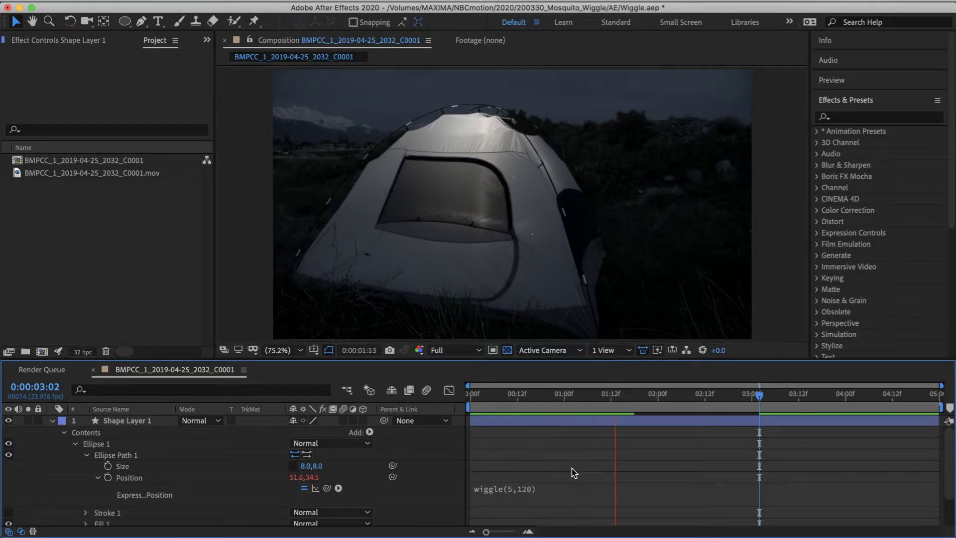
key("space")
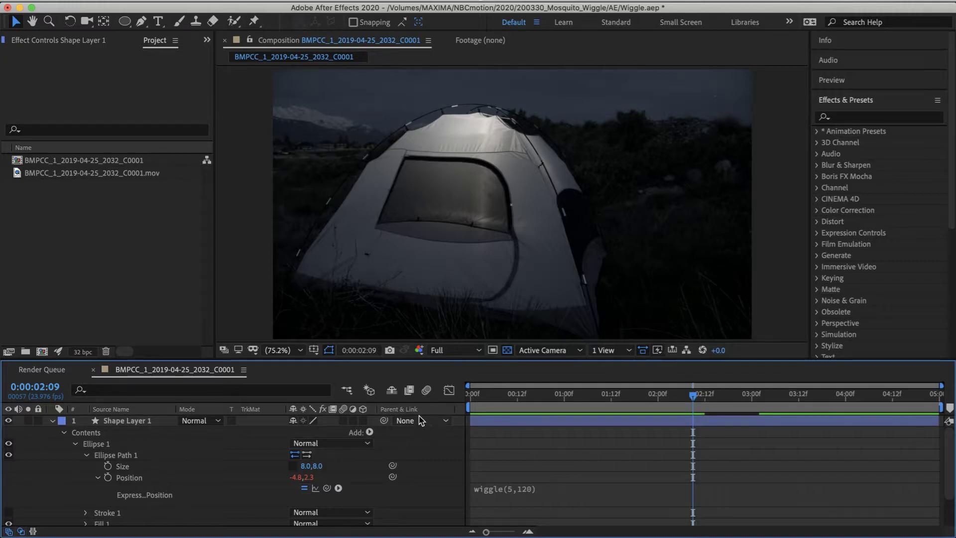
Step: Turn on motion blur for the dot layer and the composition
left_click(343, 421)
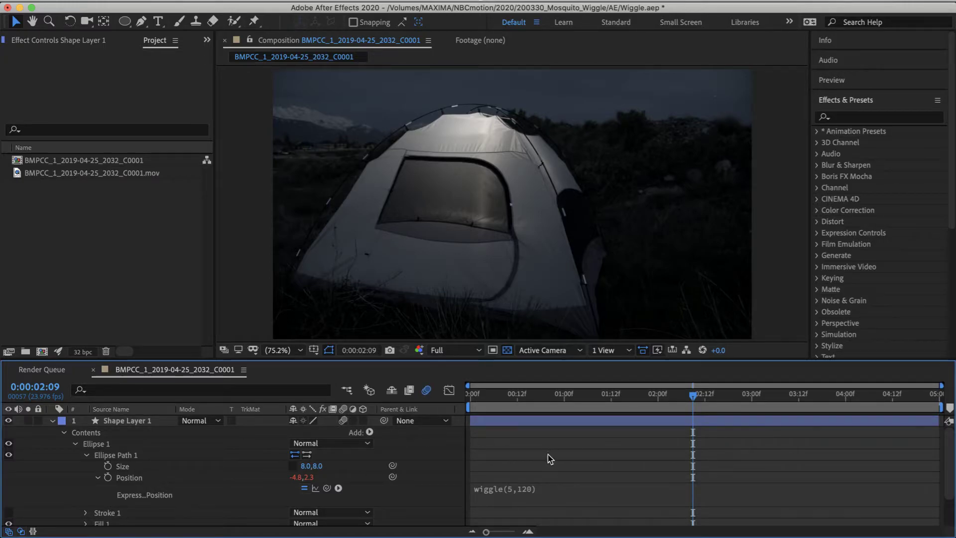
left_click(256, 253)
key("grave")
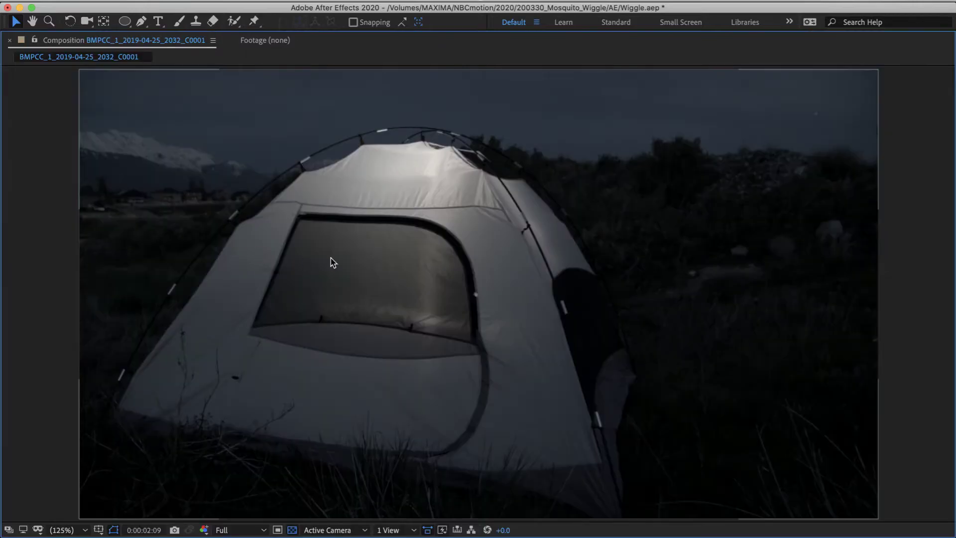
scroll(502, 295, "up", 4)
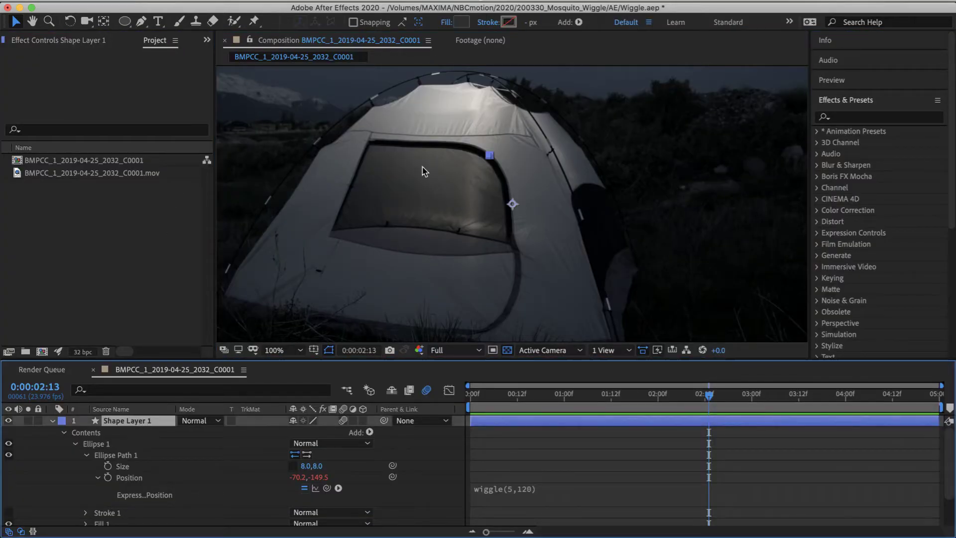
Step: Darken the dot's fill colour from 2F2F2F to 1F1F1F
left_click(462, 22)
left_click_drag(12, 228, 13, 238)
left_click(317, 93)
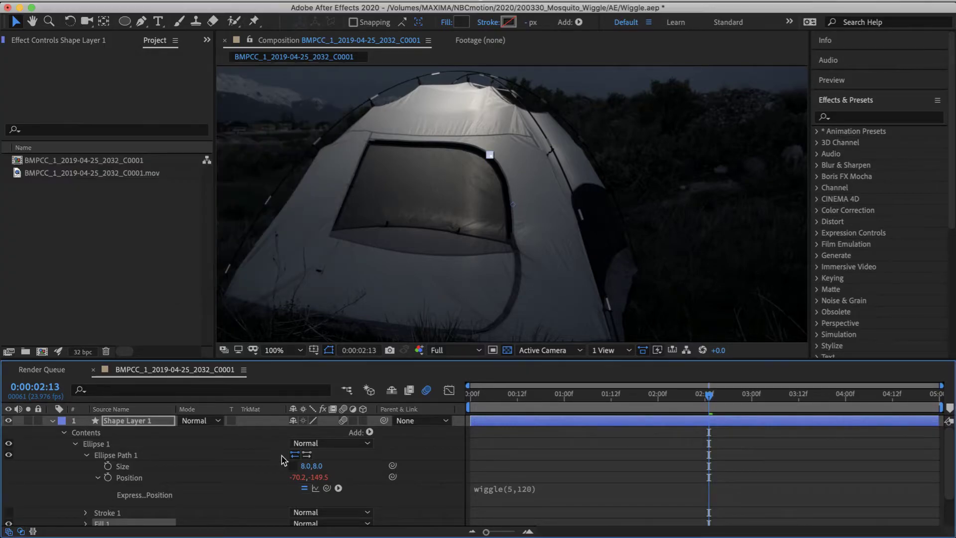
Step: Shrink the dot's ellipse Size to 6.0,6.0
left_click(305, 466)
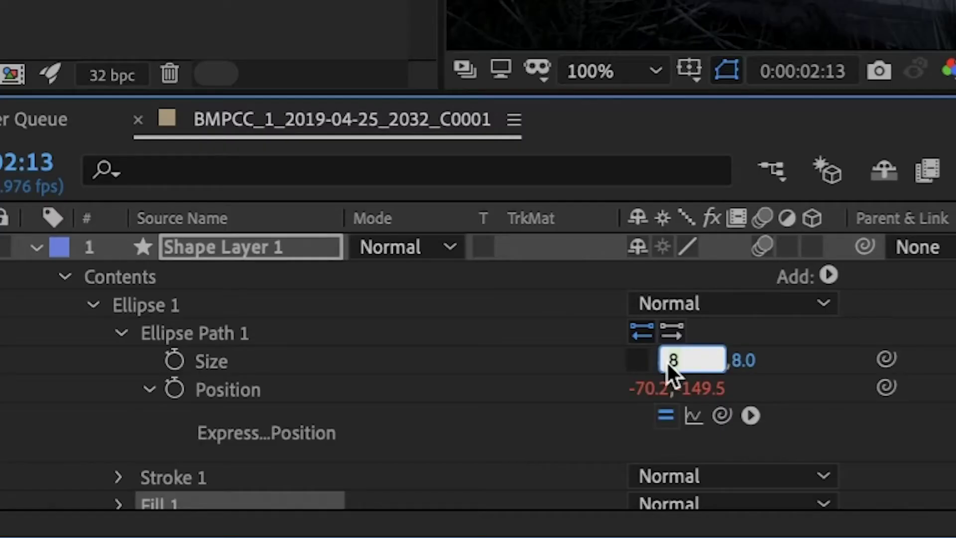
type("6")
key("Return")
left_click(705, 364)
type("6")
key("Return")
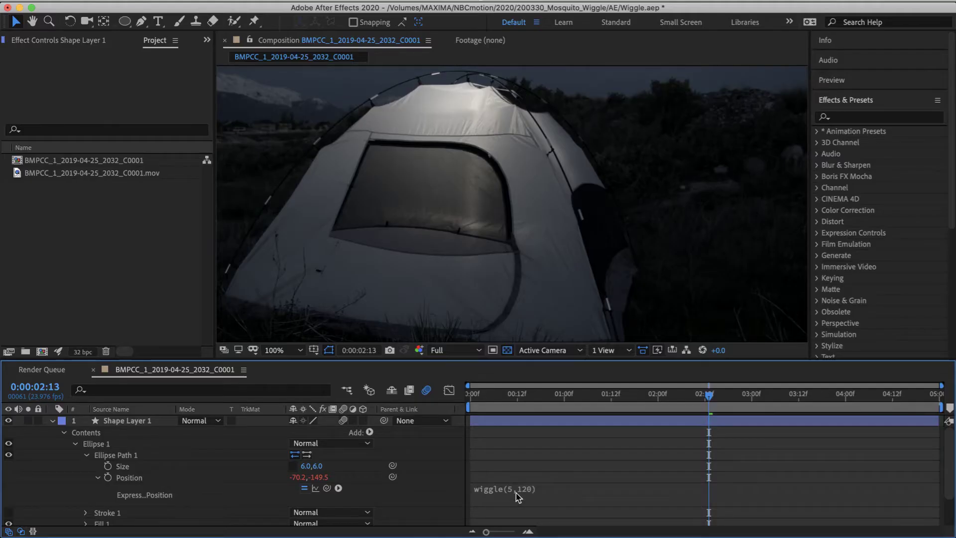
Step: Edit the Position expression to wiggle(6,120) and preview from frame 0
left_click(548, 486)
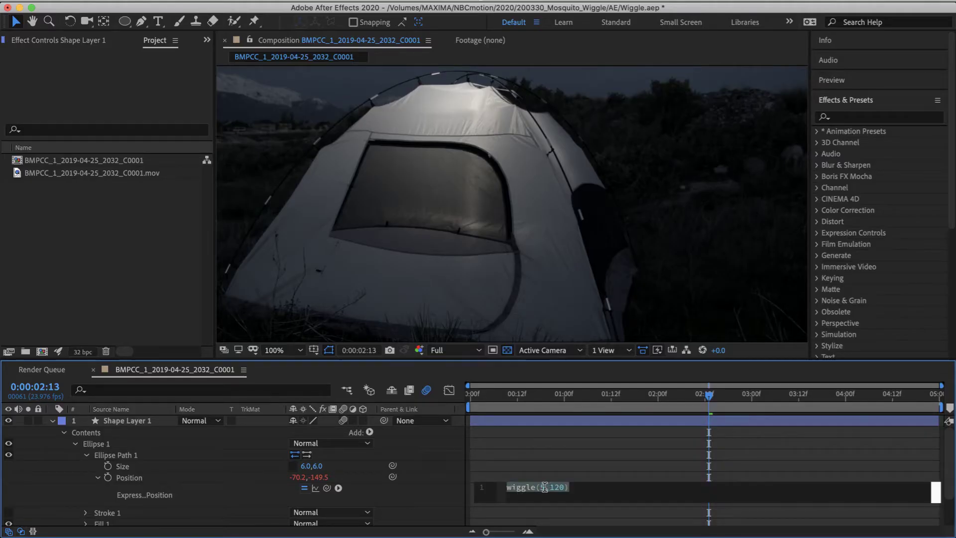
left_click(544, 487)
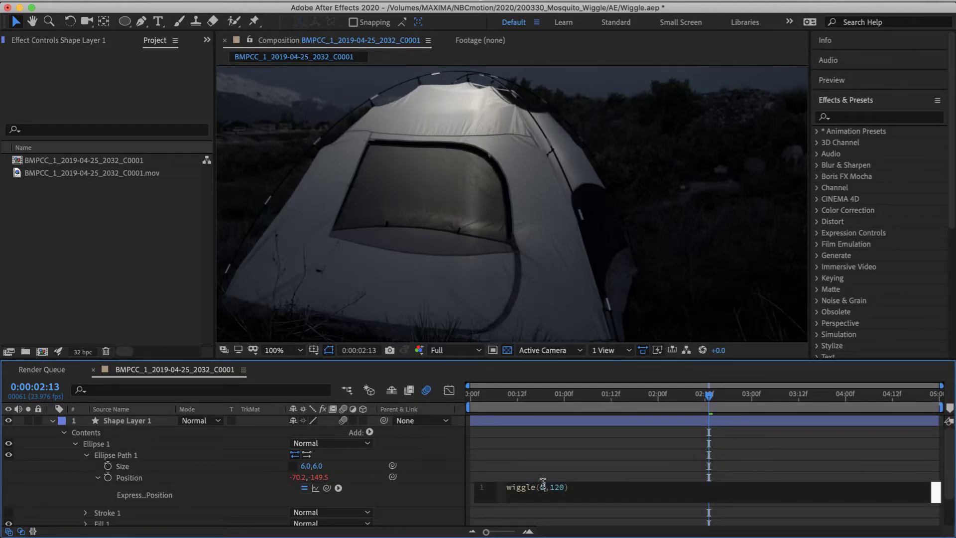
left_click(568, 464)
key("Home")
key("space")
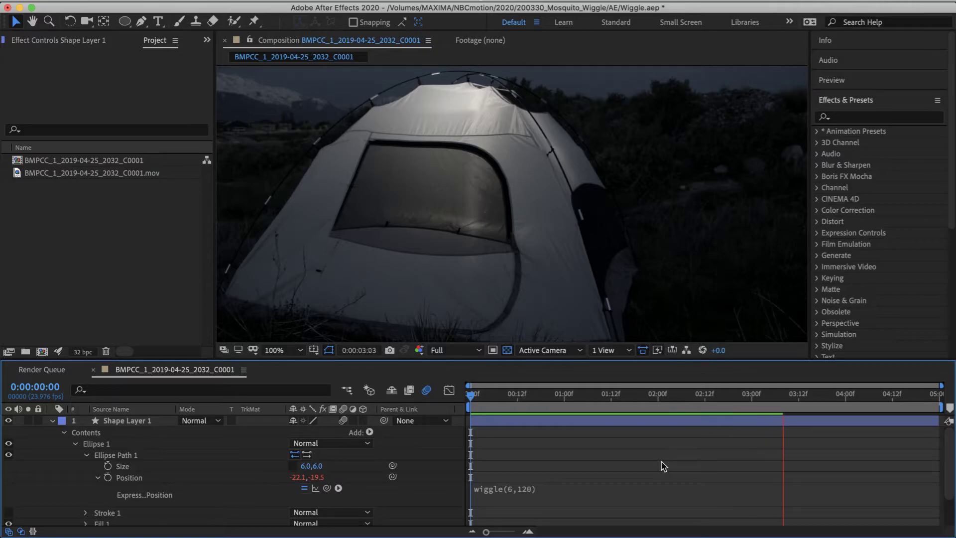
Step: Collapse Shape Layer 1 and duplicate it into eleven dot layers
key("space")
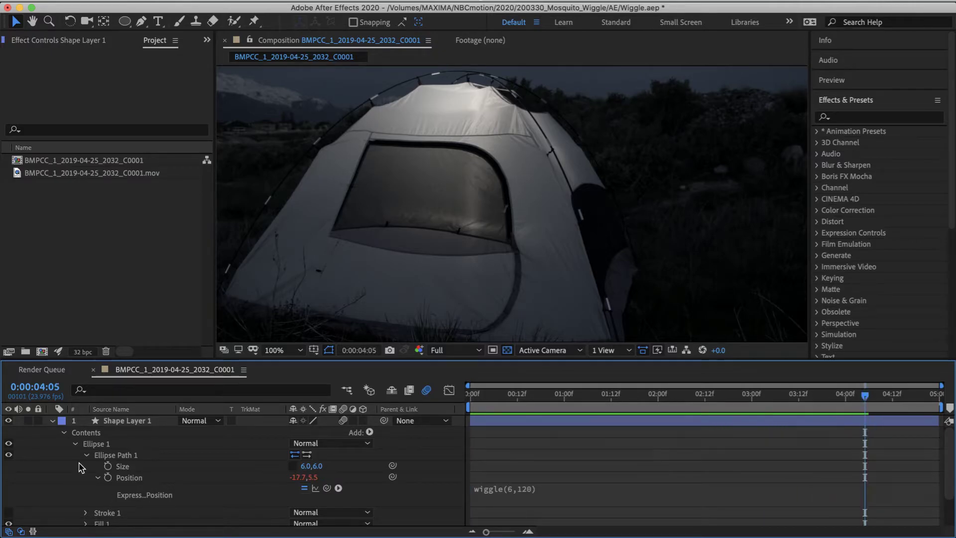
left_click(52, 421)
left_click(130, 424)
key("super+d")
key("super+d")
key("super+d")
key("super+d")
key("super+d")
key("super+d")
key("super+d")
key("super+d")
key("super+d")
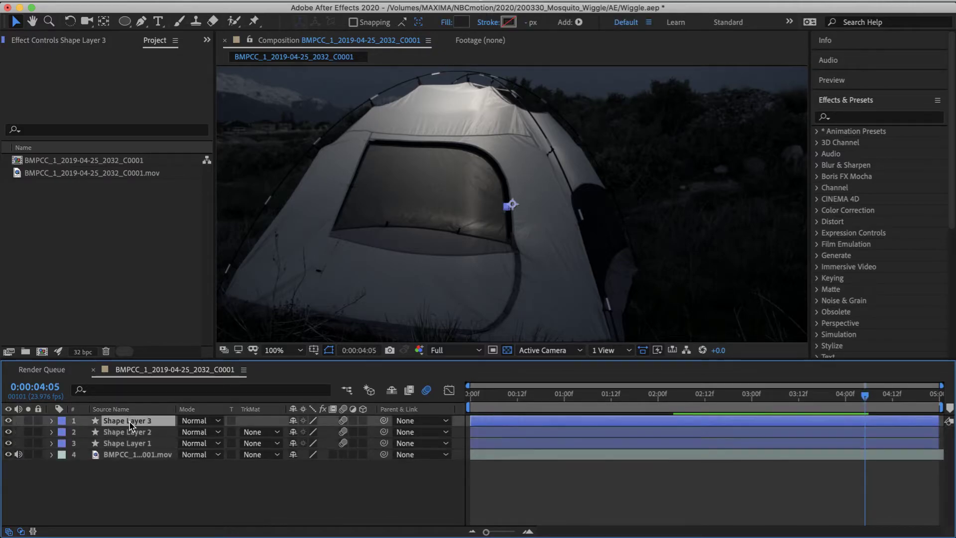
key("super+d")
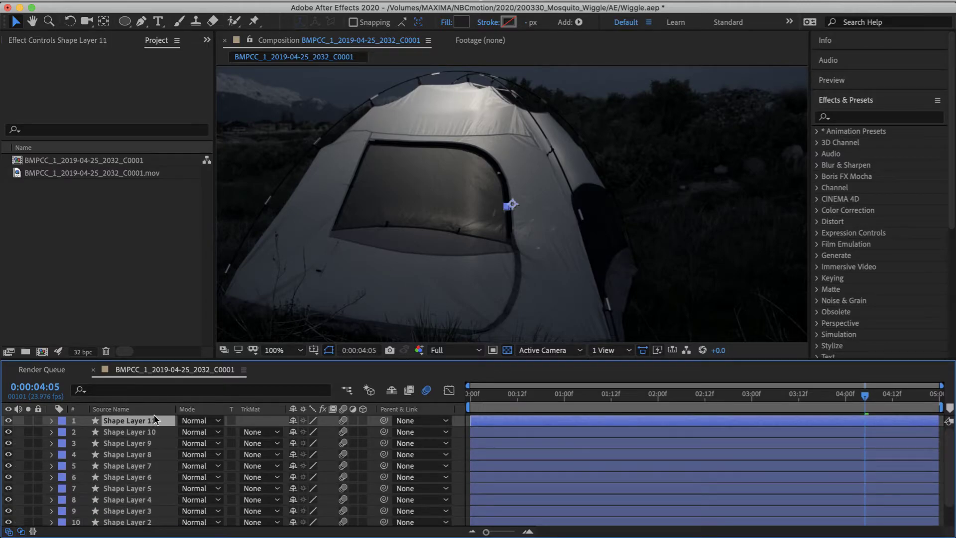
Step: Preview the eleven wiggling dots from the start in the enlarged viewer
left_click(573, 396)
key("Home")
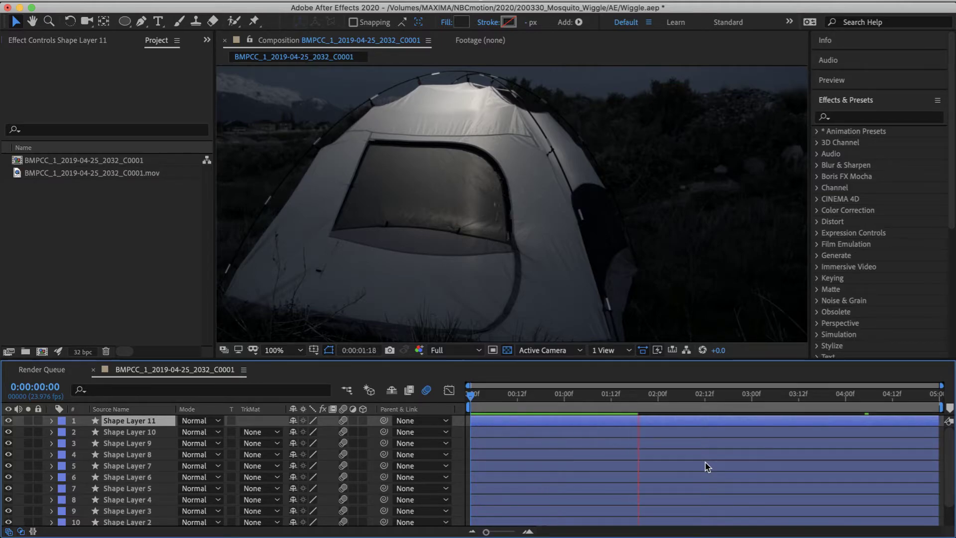
key("grave")
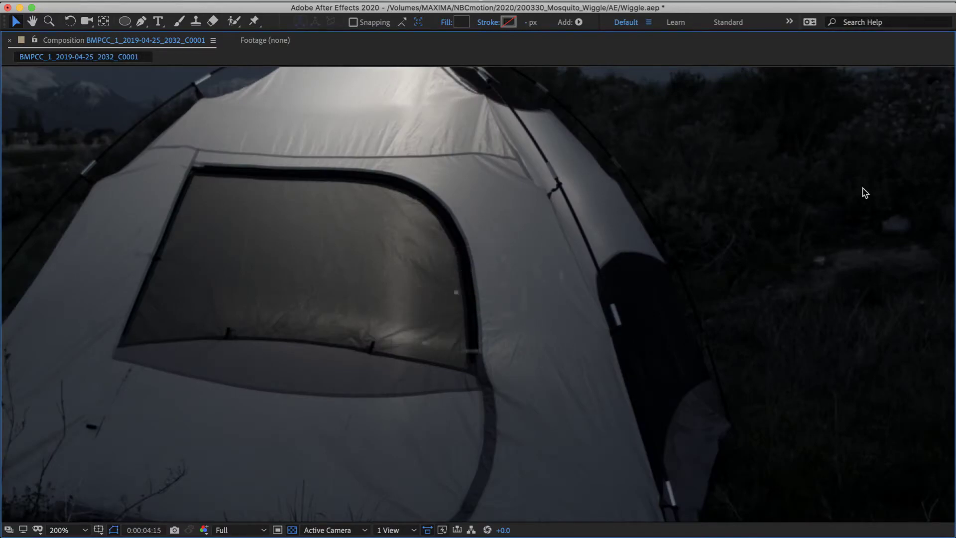
key("space")
key("grave")
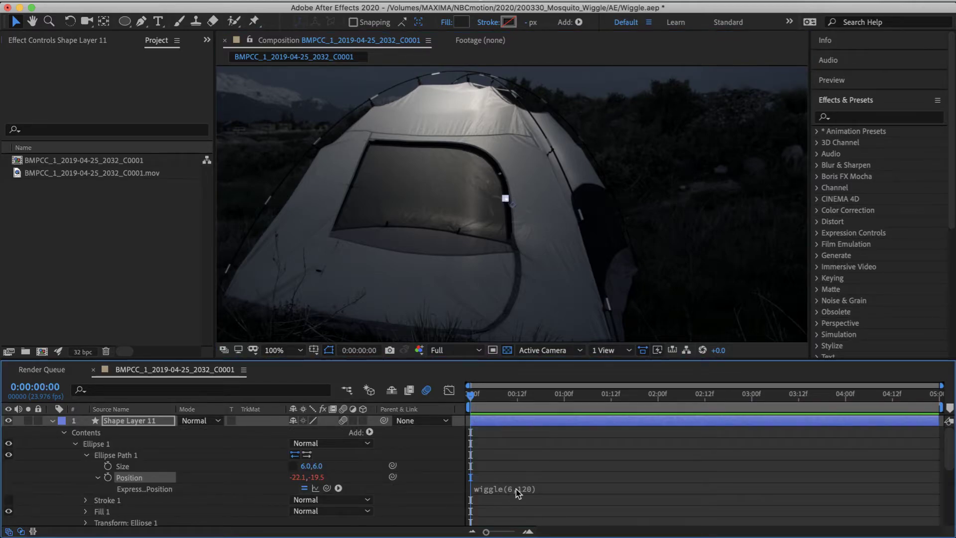
Step: Move Shape Layer 11's dot further right by scrubbing its Position X, and preview
left_click(518, 492)
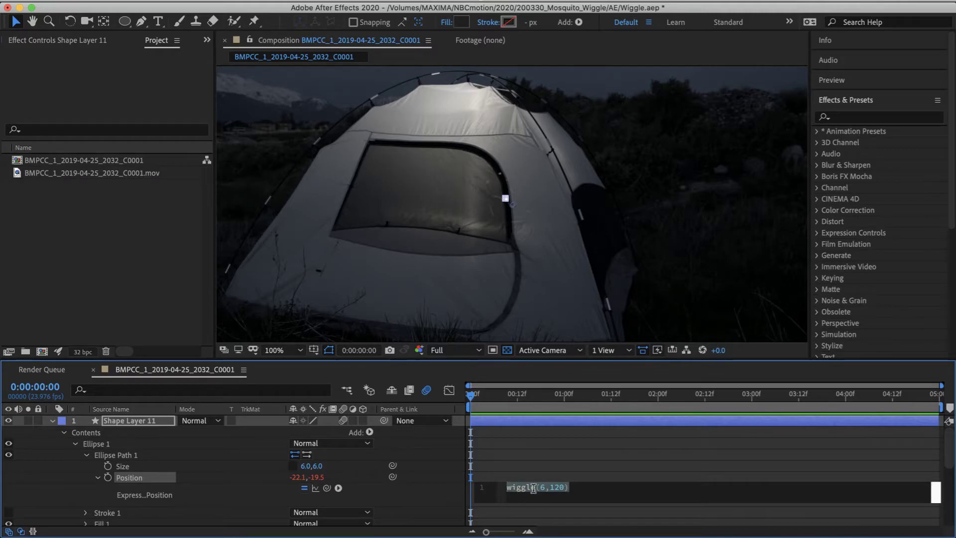
key("KP_Enter")
key("space")
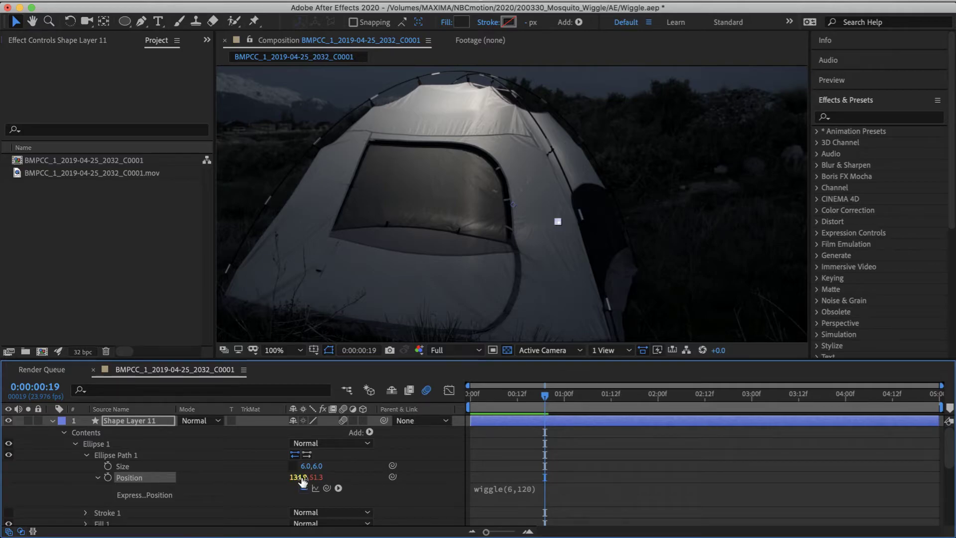
left_click_drag(302, 477, 501, 489)
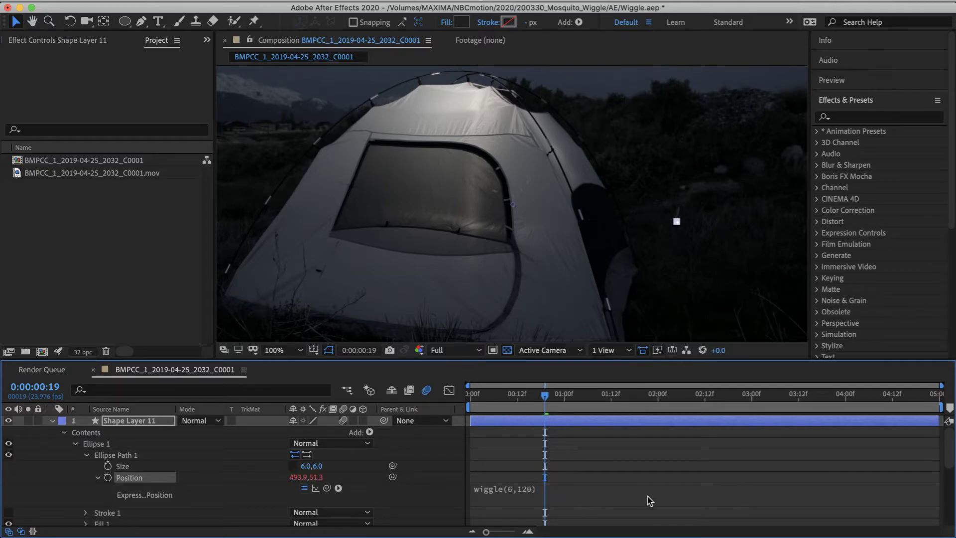
key("space")
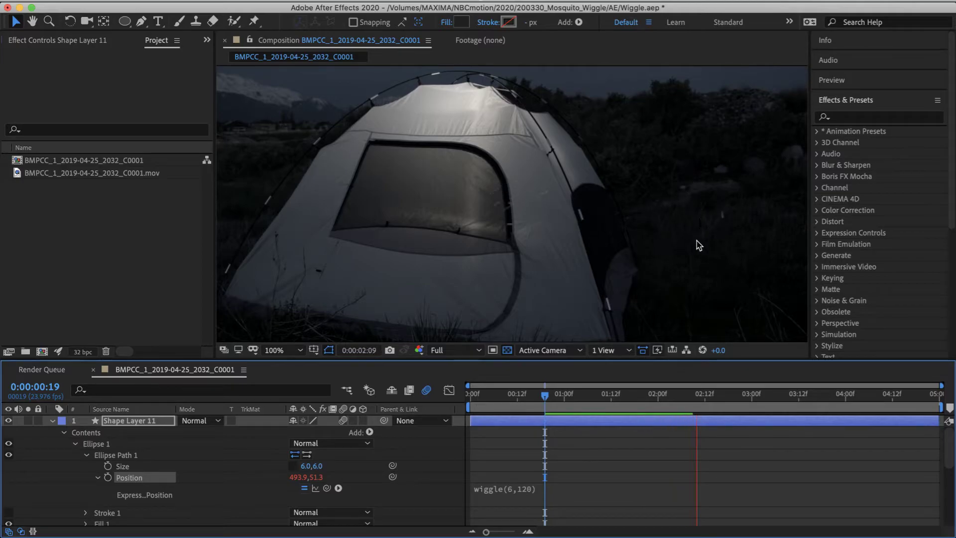
Step: Change Shape Layer 11's expression to wiggle(6.8,190) and preview the result
left_click(518, 488)
left_click(545, 487)
type(".8")
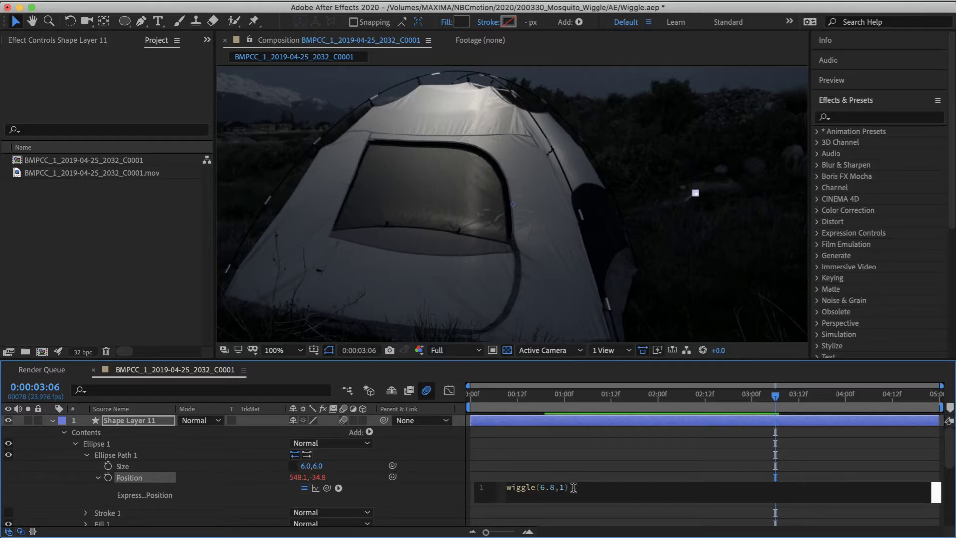
left_click(614, 461)
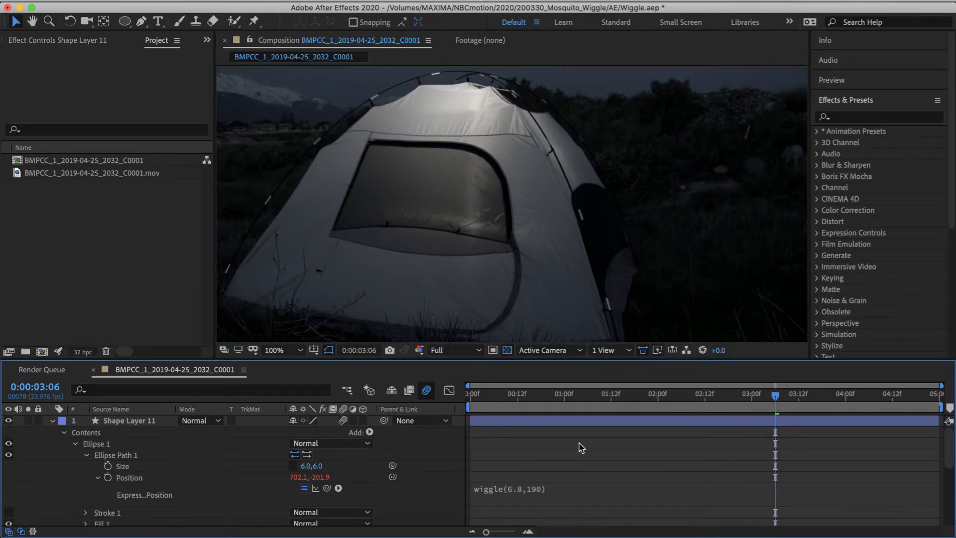
key("space")
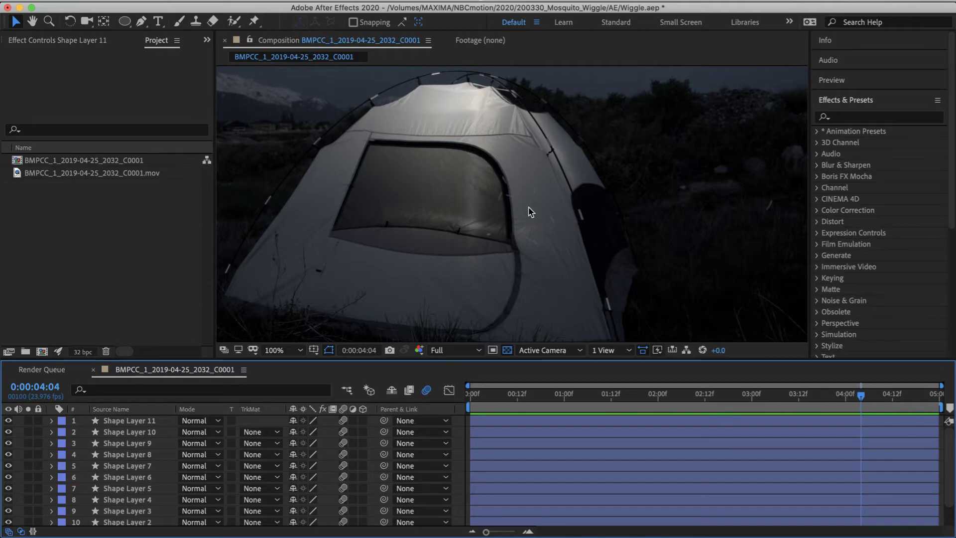
Step: Select all eleven shape layers
left_click(138, 423)
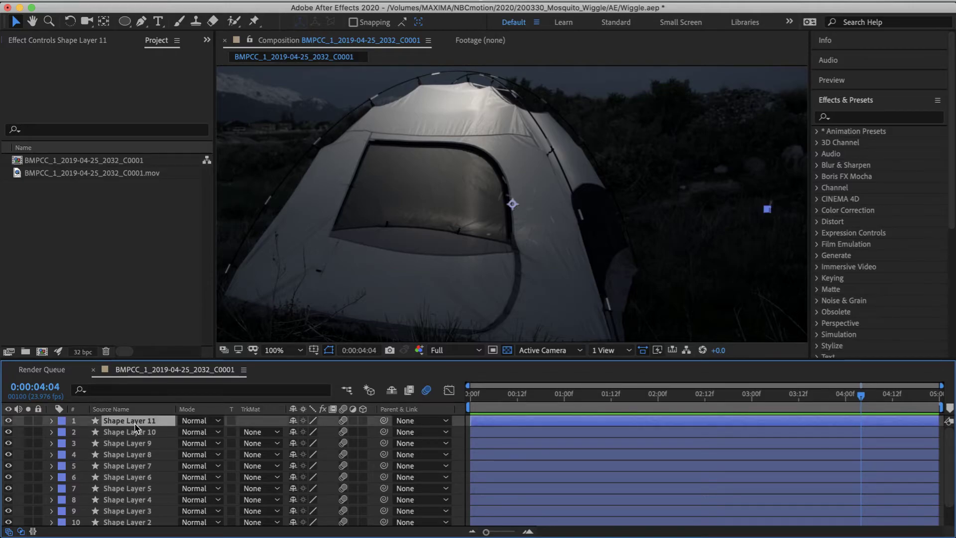
scroll(140, 433, "down", 2)
left_click(144, 510)
key("super+a")
scroll(171, 449, "up", 2)
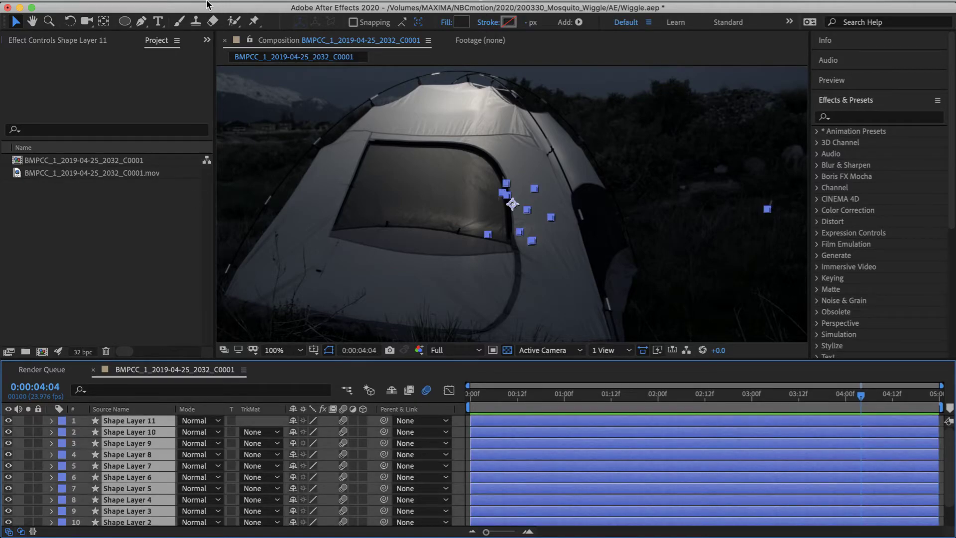
Step: Add a new Null Object layer and rename it 'group guide'
left_click(240, 2)
mouse_move(329, 11)
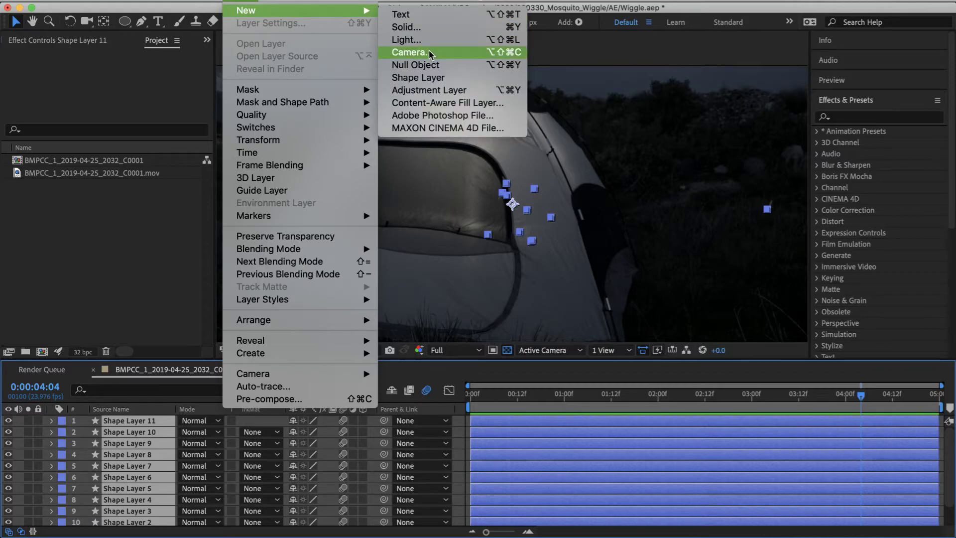
left_click(416, 67)
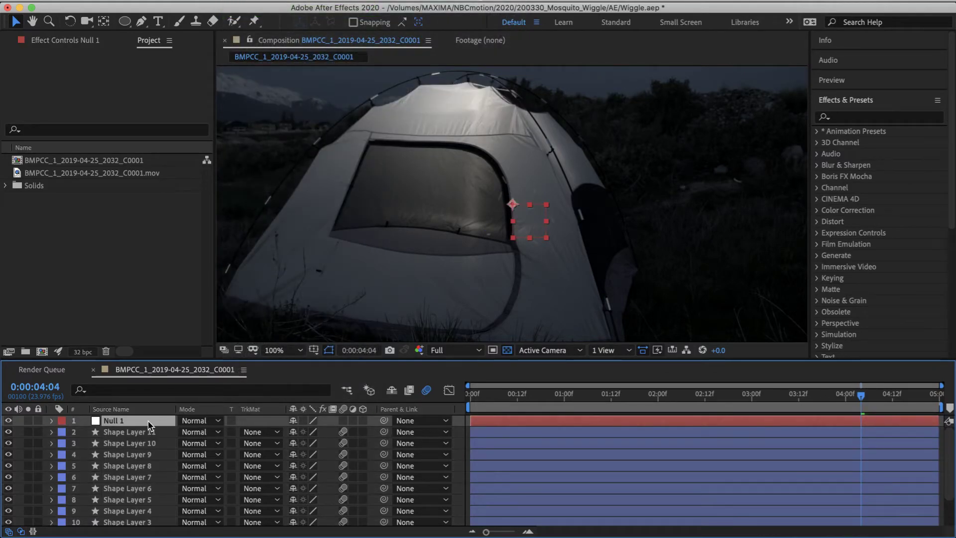
key("Return")
type("group g")
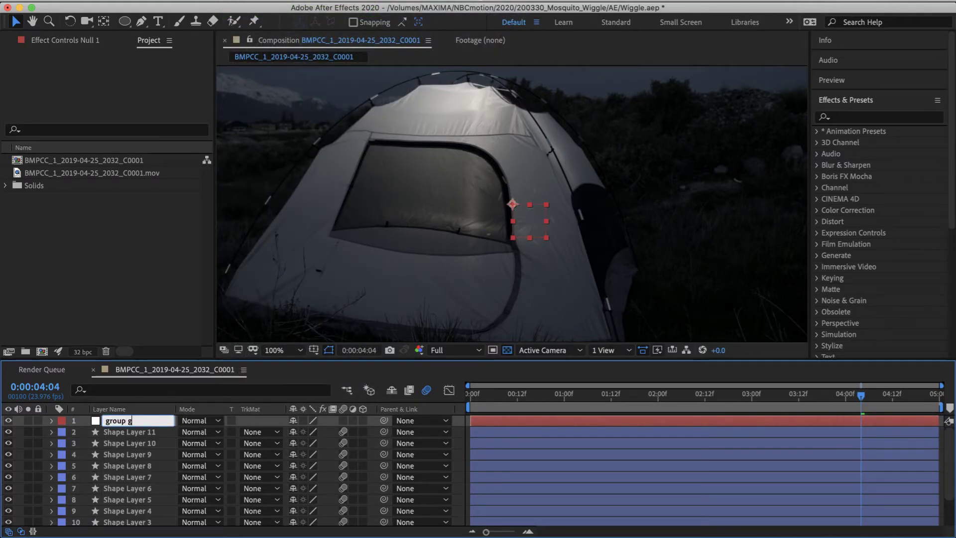
type("uide")
key("Return")
Step: Parent Shape Layers 1 through 11 to the group guide null
left_click(127, 431)
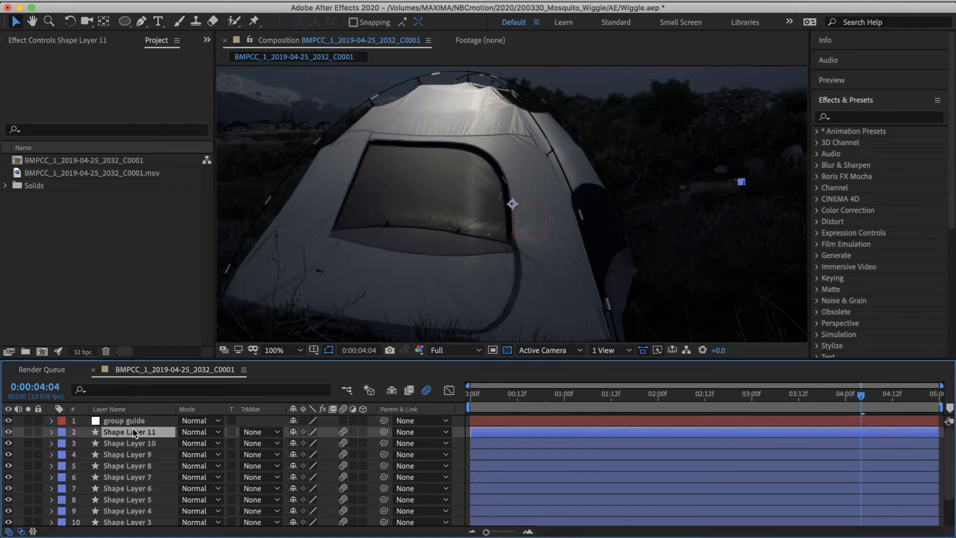
scroll(140, 471, "down", 3)
left_click(143, 509, "shift")
scroll(143, 513, "up", 3)
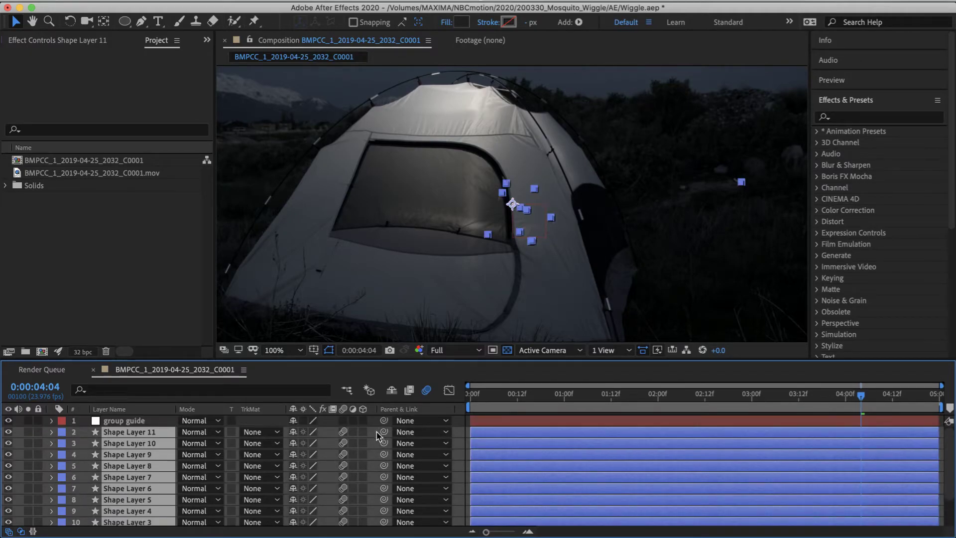
left_click_drag(384, 431, 110, 425)
left_click(112, 421)
key("p")
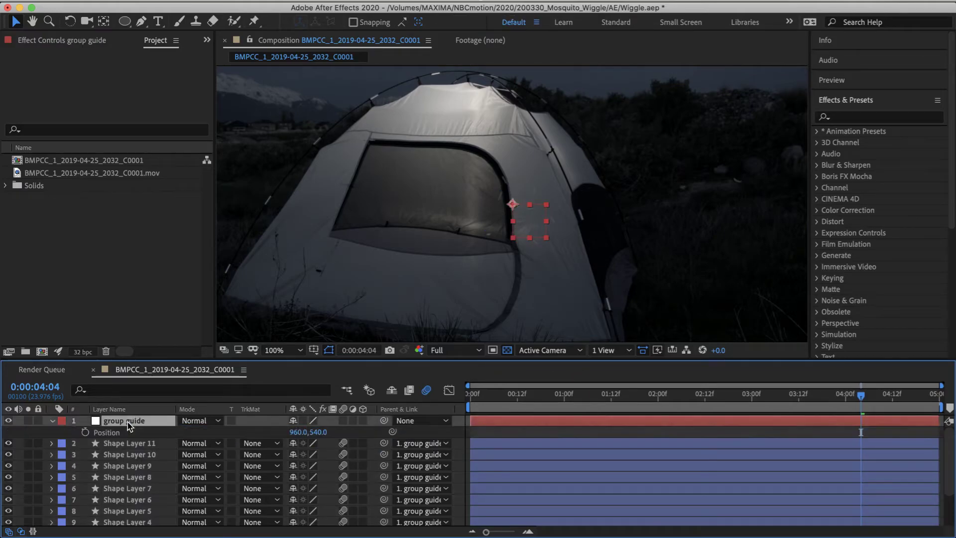
Step: Add a wiggle() expression, still without arguments, to the group guide's Position
left_click(87, 434, "alt")
type("wiggle(")
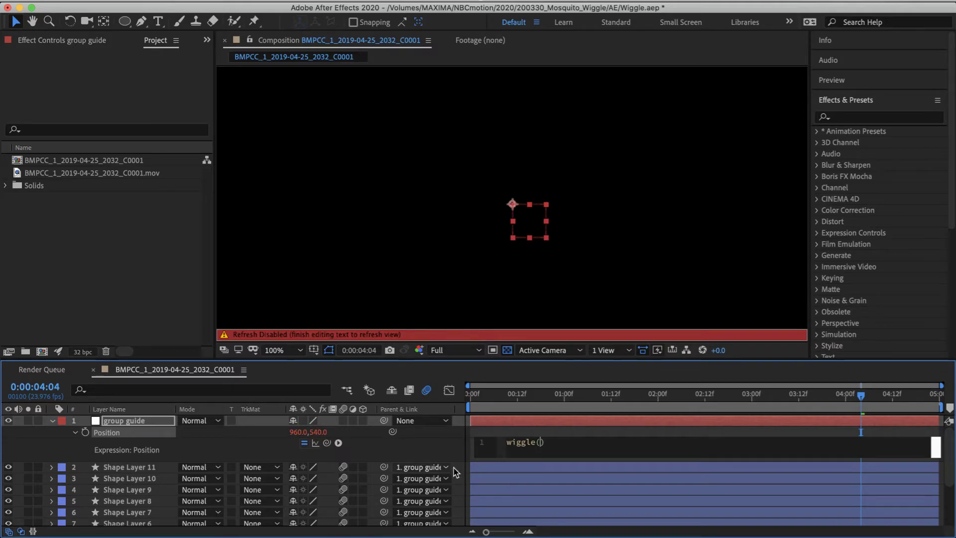
left_click(568, 432)
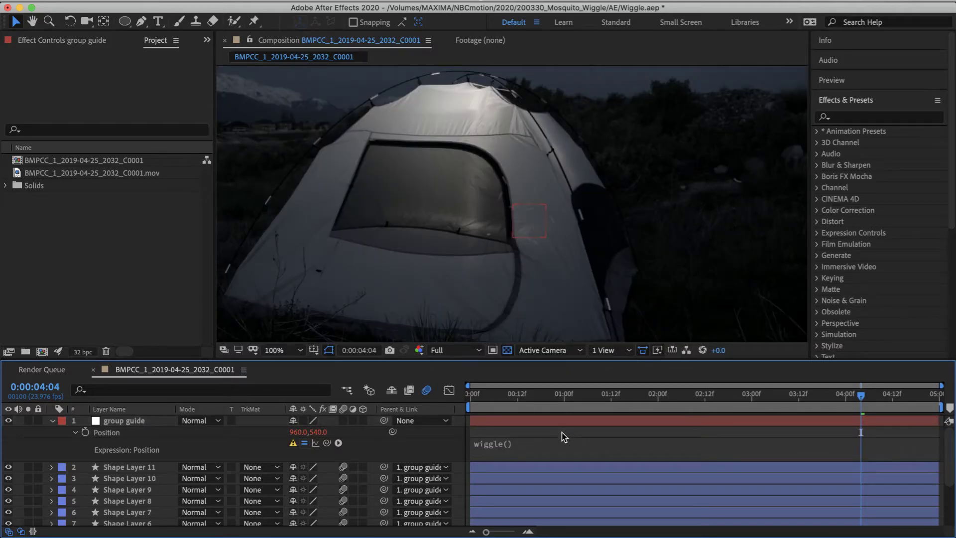
left_click(510, 444)
left_click(607, 421)
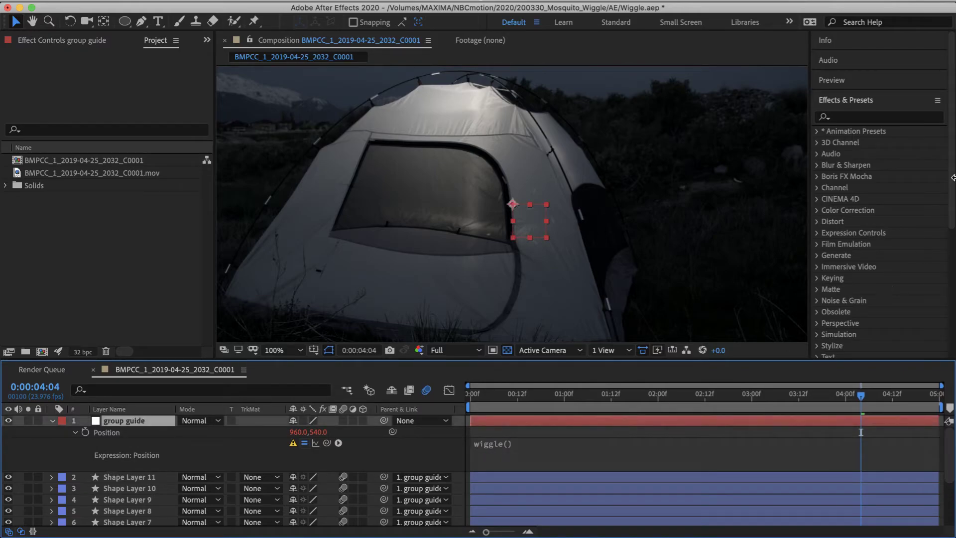
left_click(892, 126)
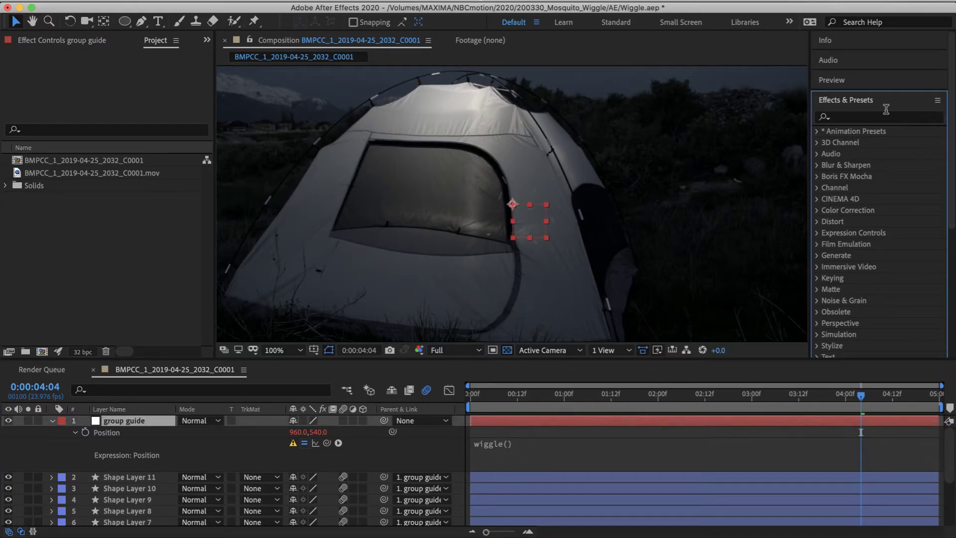
left_click(884, 120)
Step: Apply a Slider Control effect from Effects & Presets to the group guide layer
type("slider")
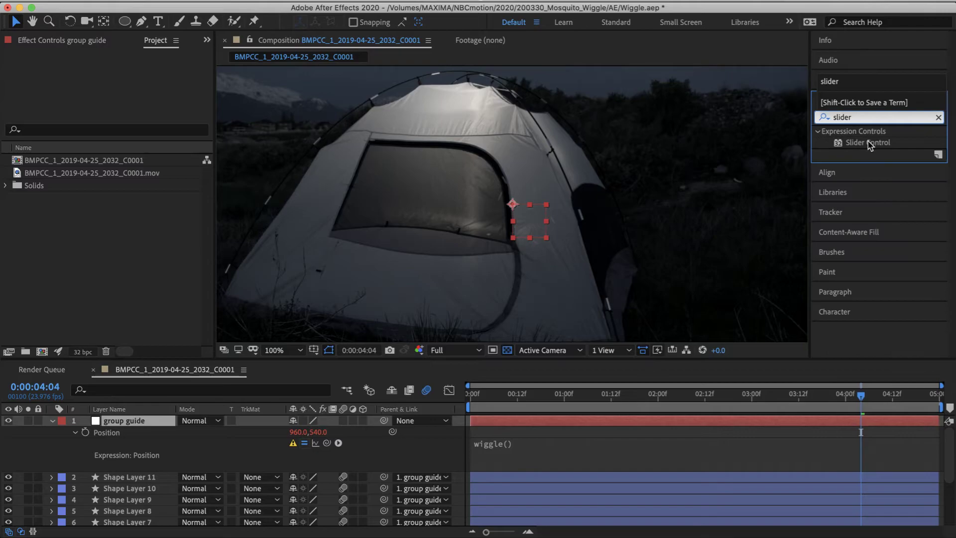
left_click_drag(872, 143, 134, 421)
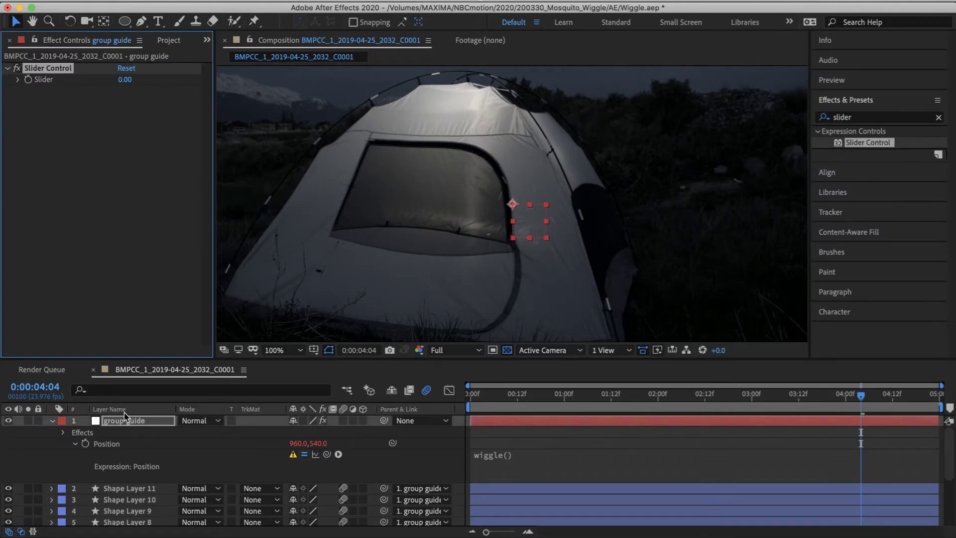
left_click(59, 121)
left_click(41, 70)
mouse_move(123, 80)
left_mouse_down()
mouse_move(145, 88)
mouse_move(133, 89)
left_mouse_up()
Step: Rename the Slider Control effect to Frequency
left_click(233, 468)
left_click(51, 71)
key("Return")
type("Freque")
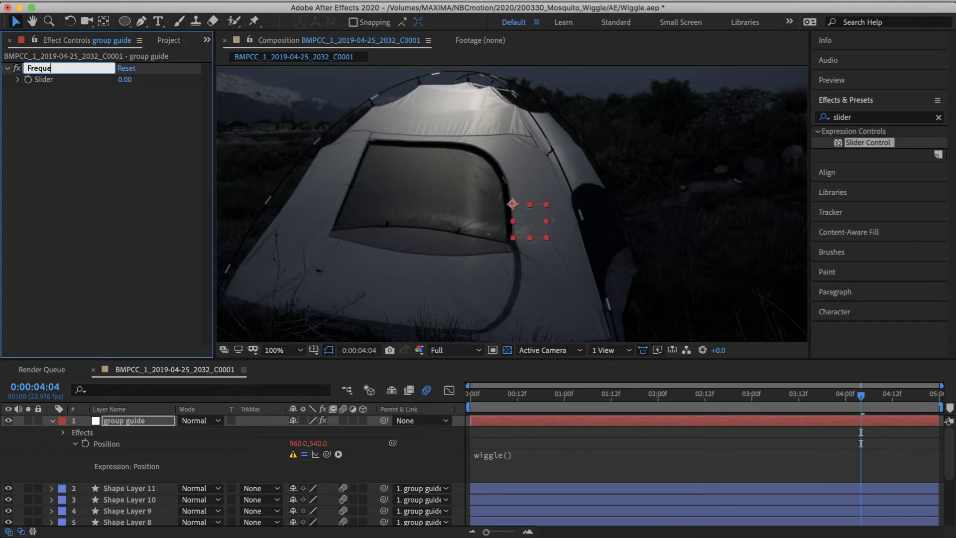
type("ncy")
key("Return")
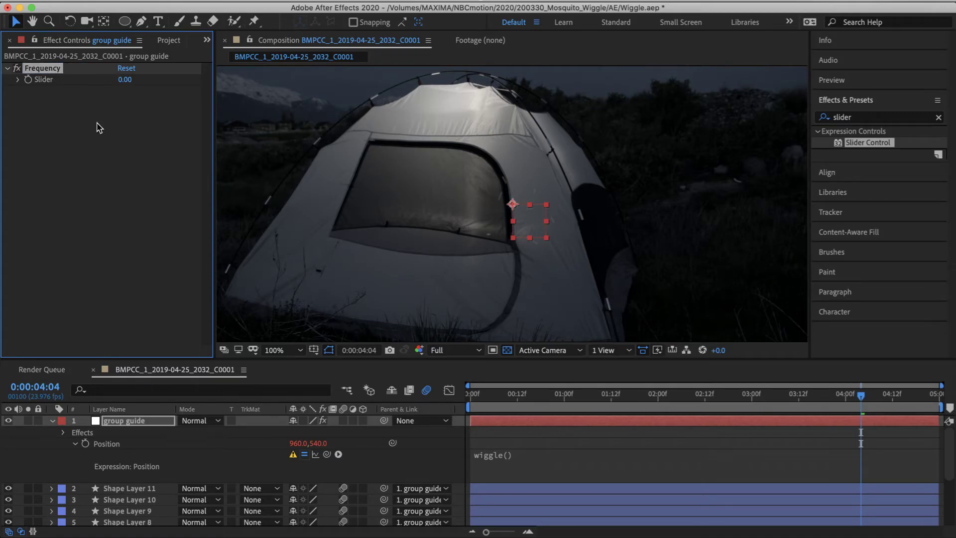
left_click(505, 460)
left_click(540, 454)
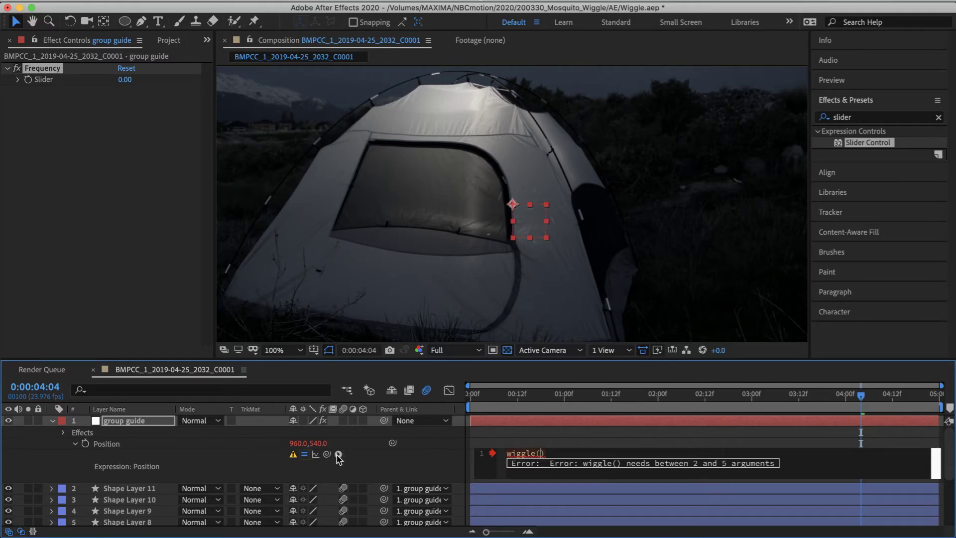
Step: Pick-whip the Frequency slider into wiggle(), then duplicate that slider as Strength
left_click_drag(327, 455, 52, 80)
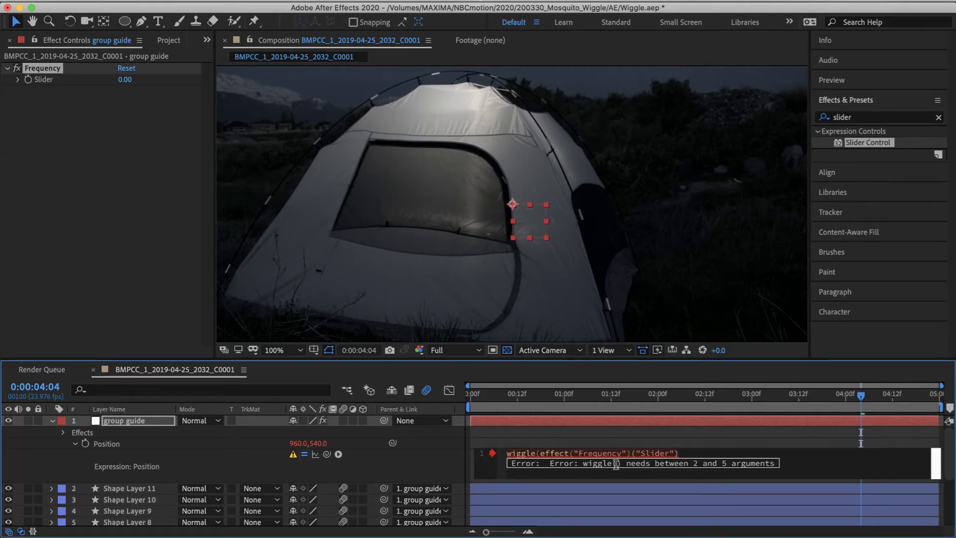
type(",")
left_click(48, 69)
key("ctrl+d")
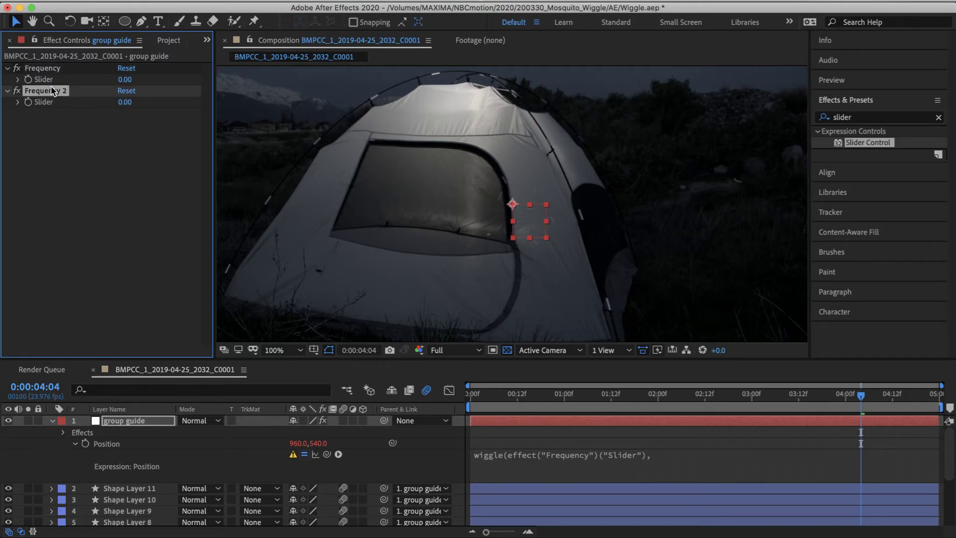
key("Return")
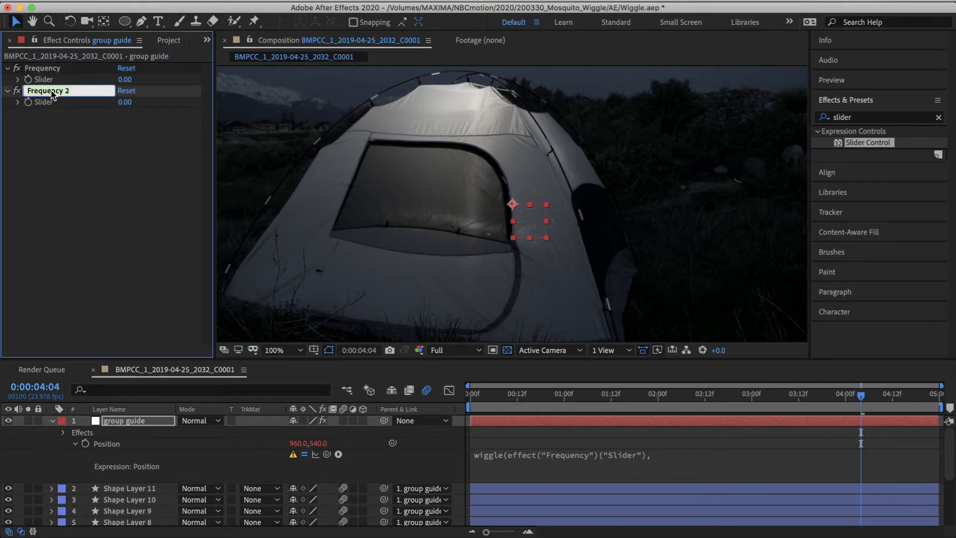
type("In")
key("Return")
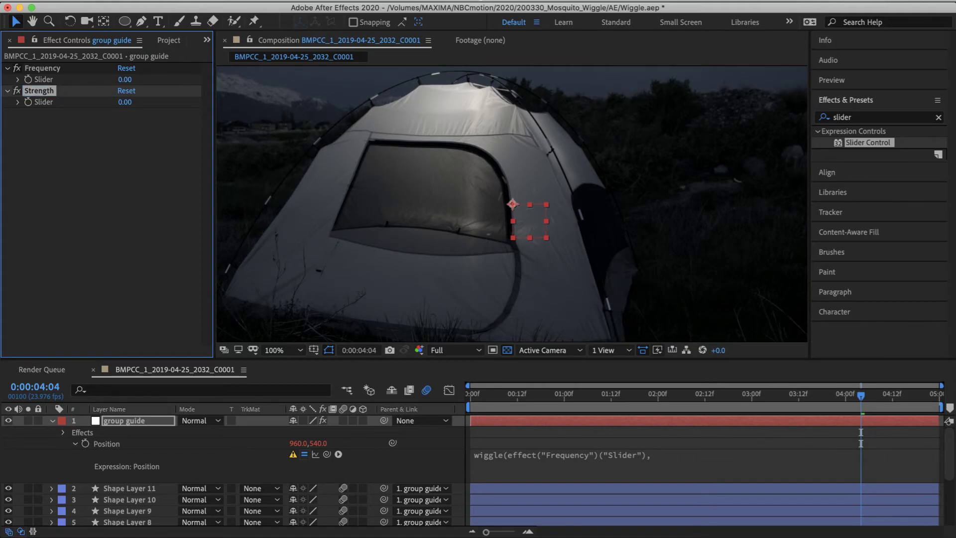
Step: Link the Strength slider as wiggle's second argument, commit, and preview from the start
left_click(668, 455)
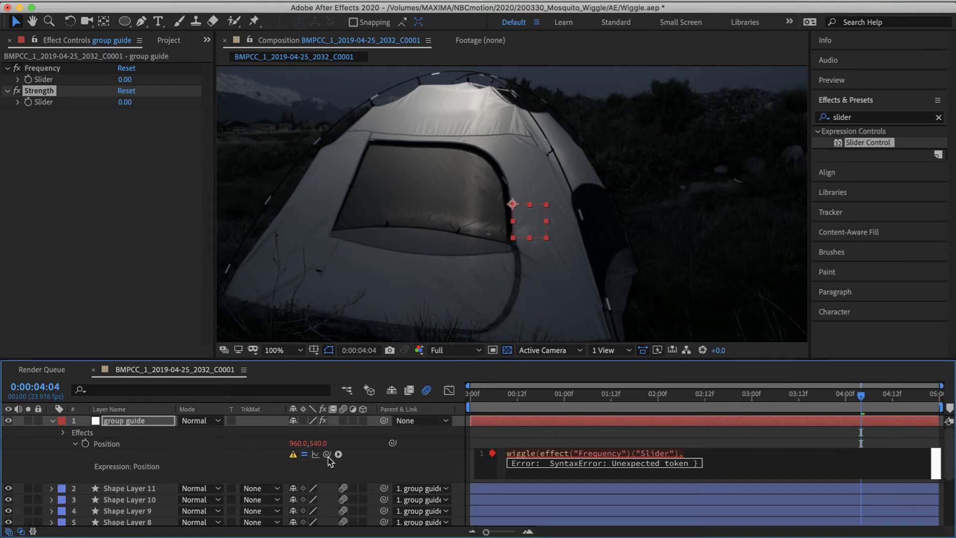
mouse_move(326, 454)
left_mouse_down()
mouse_move(40, 128)
mouse_move(46, 105)
left_mouse_up()
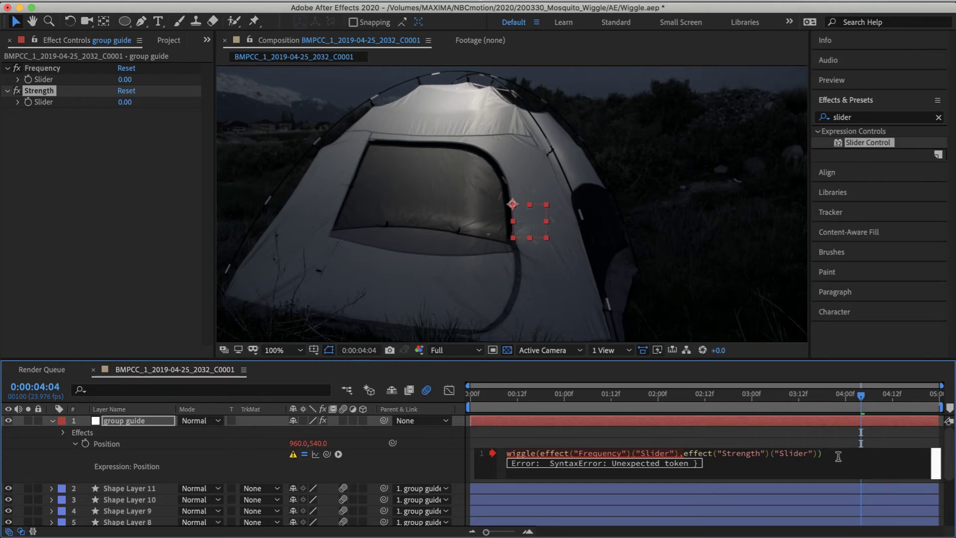
left_click(809, 437)
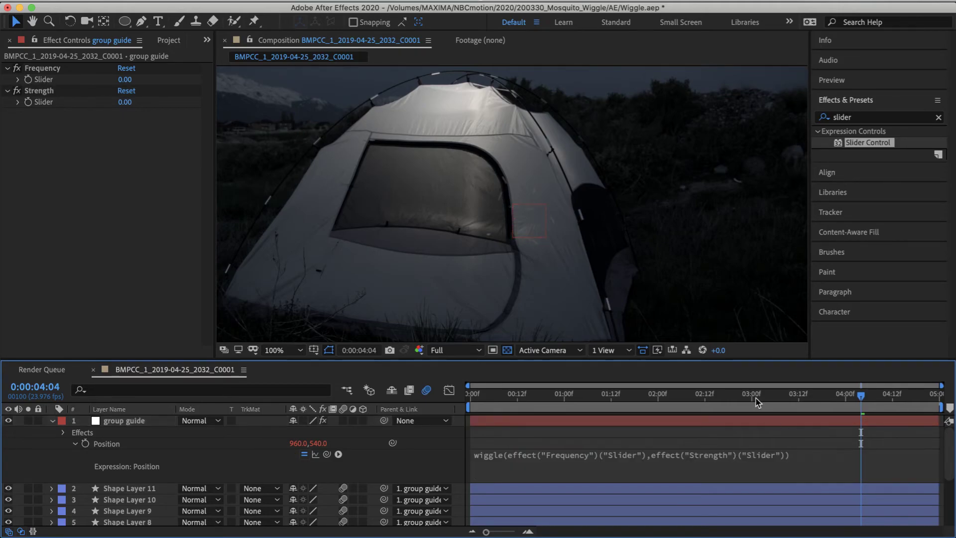
key("Home")
key("space")
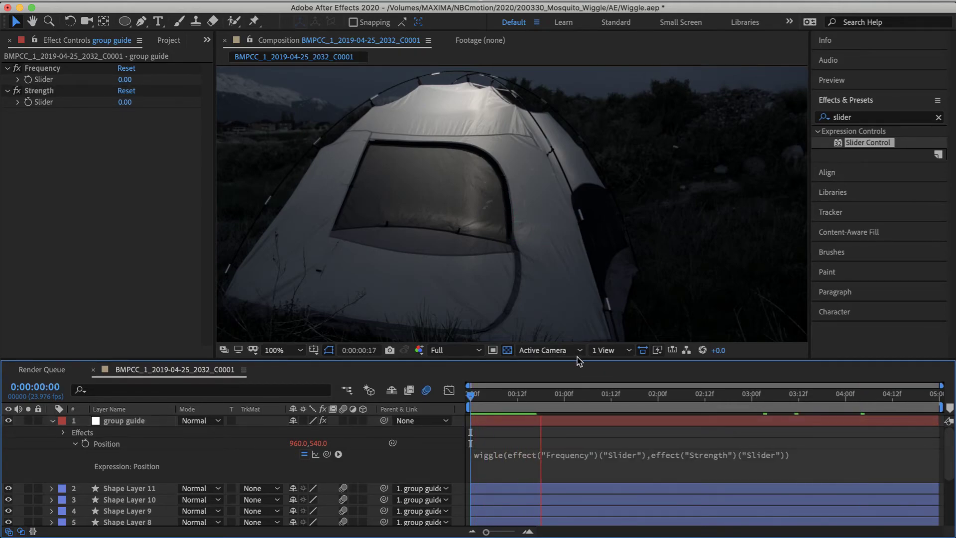
left_click(557, 396)
Step: Set Frequency to 2 and Strength to 77, then scrub the timeline to watch the guide drift
left_click_drag(561, 398, 468, 393)
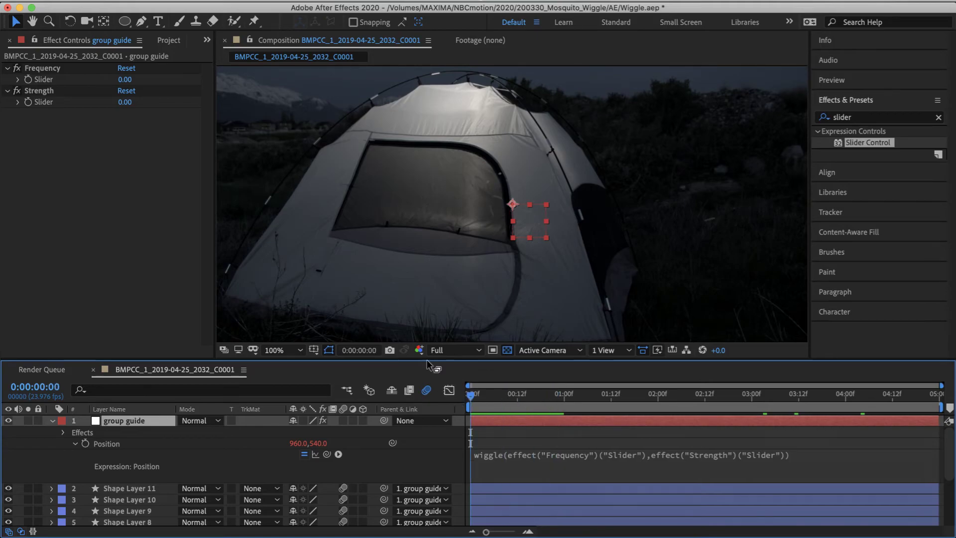
left_click(125, 81)
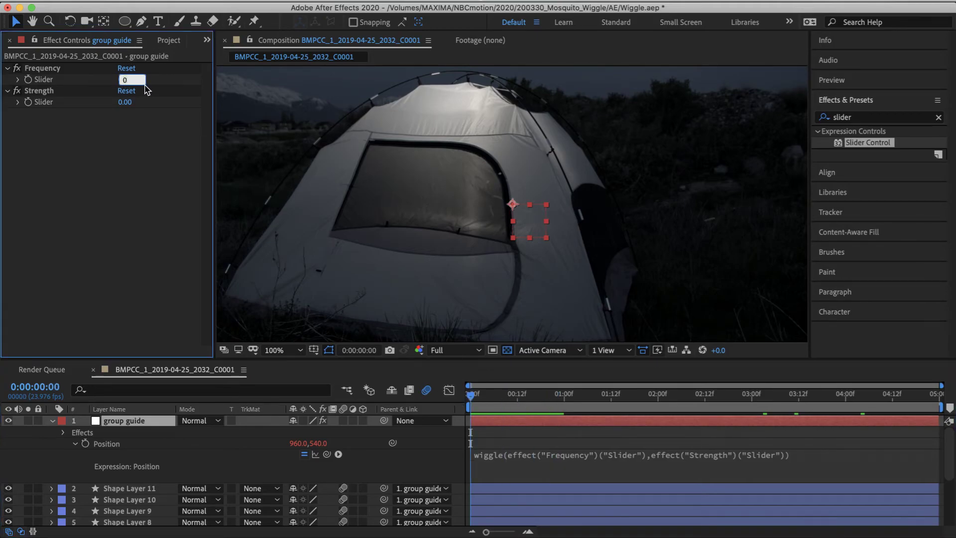
key("Return")
left_click(127, 103)
type("77")
key("Return")
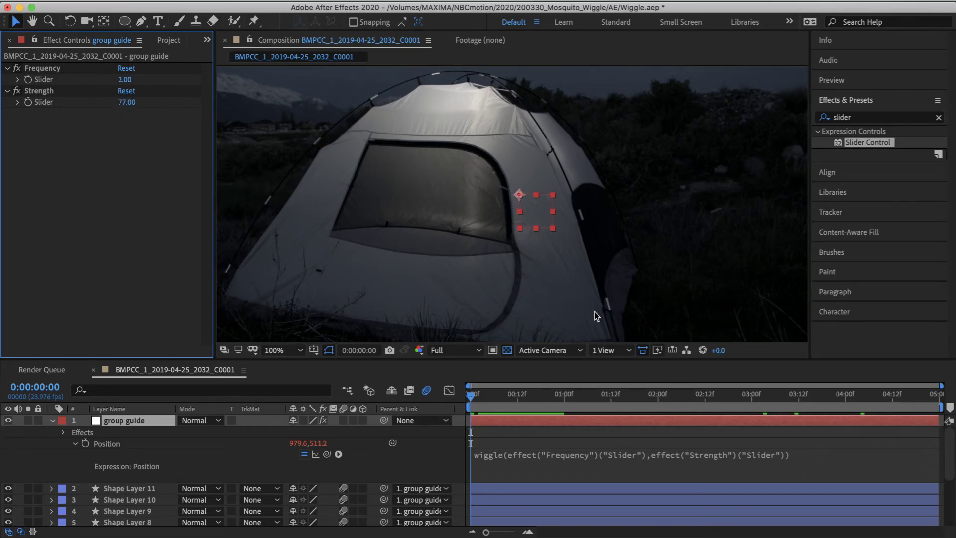
left_click(563, 398)
left_click_drag(563, 402, 803, 396)
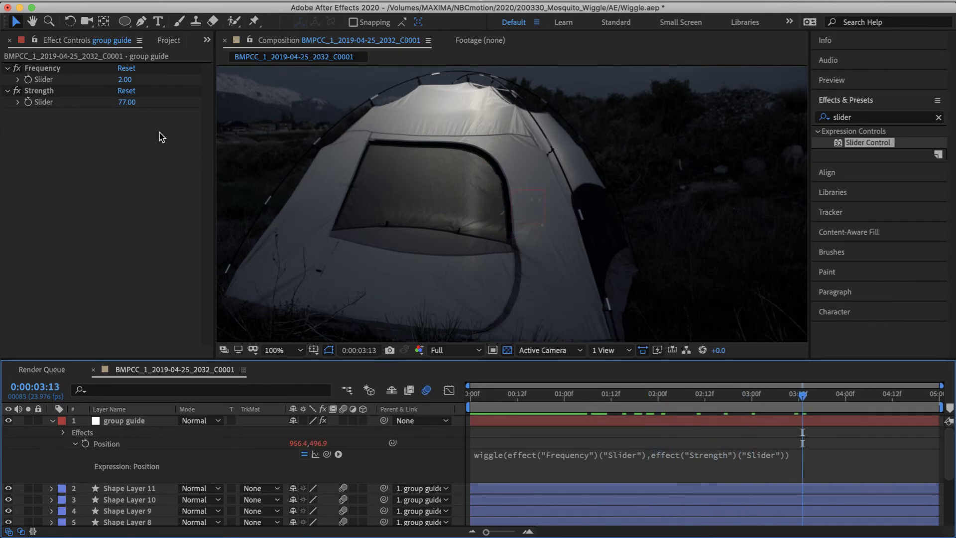
Step: Raise Strength to 221 and preview the wider wiggle from the start
left_click_drag(126, 101, 197, 102)
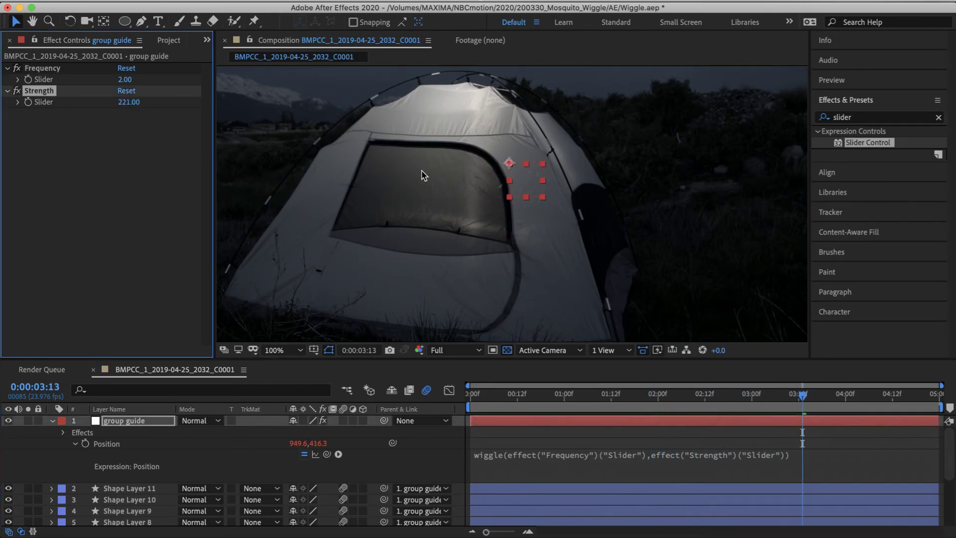
left_click_drag(803, 397, 505, 410)
key("space")
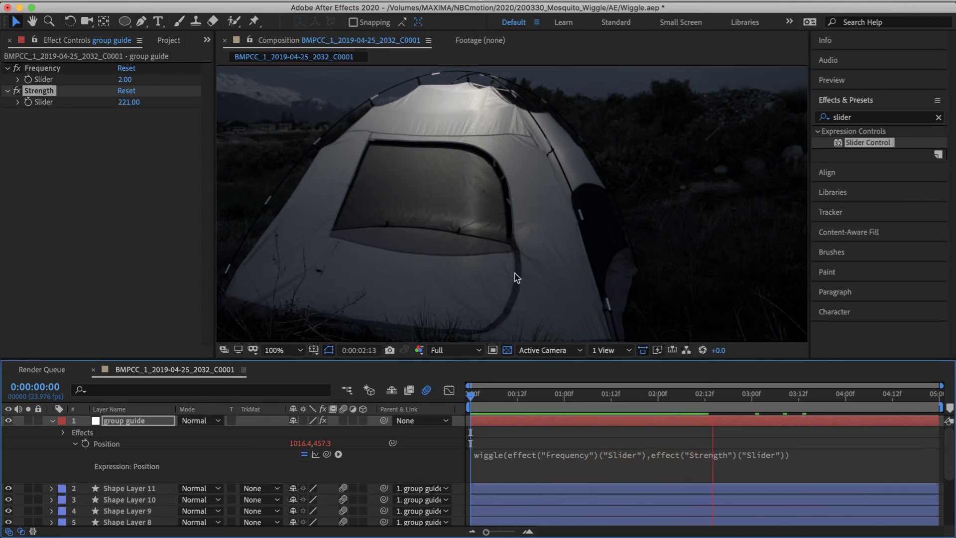
key("space")
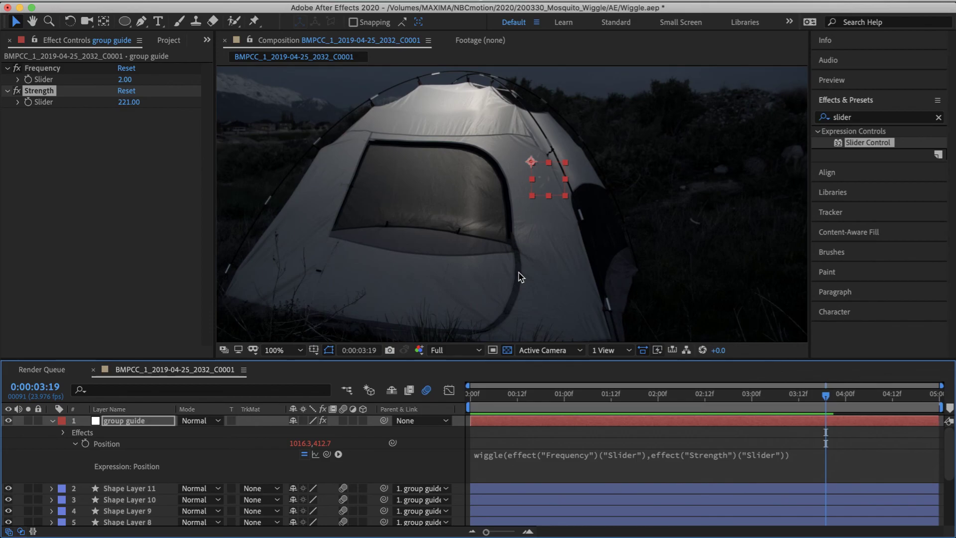
Step: Maximize the Composition panel to fill the window and play the wiggle again
left_click(571, 456)
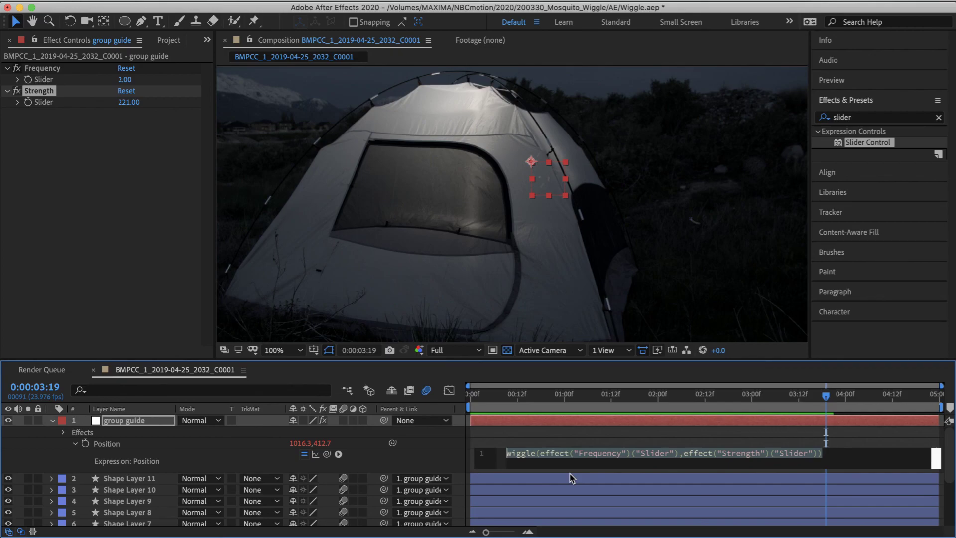
key("grave")
key("space")
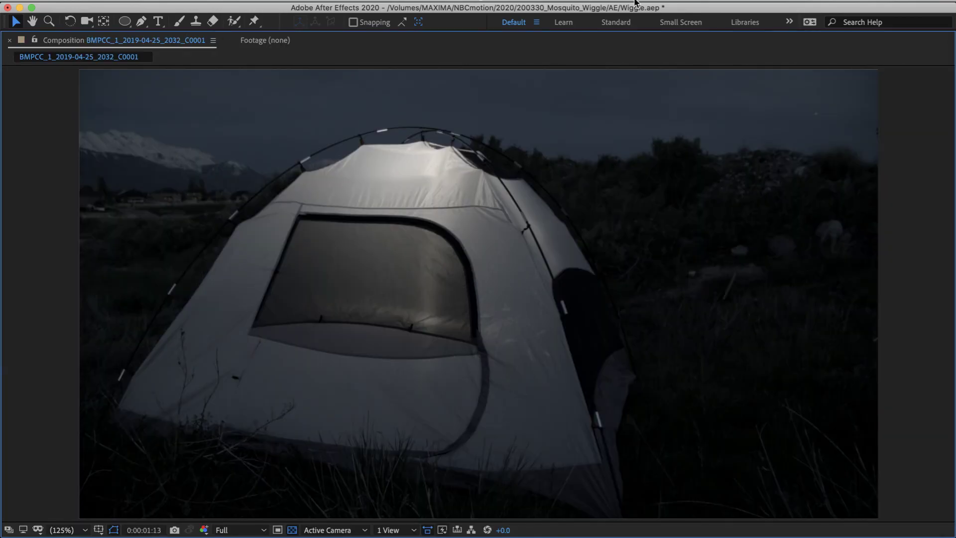